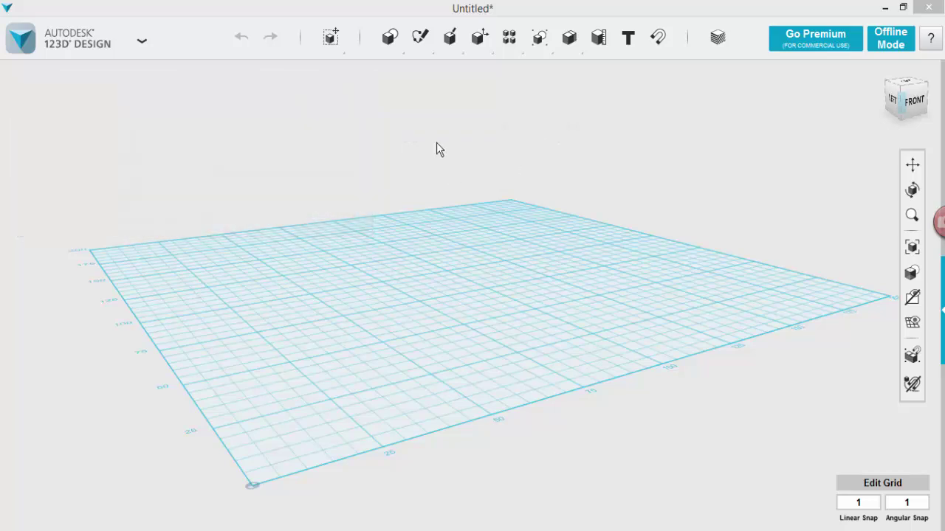
- Switch to Top view and pan the empty grid so a wide area fills the screen
click(906, 87)
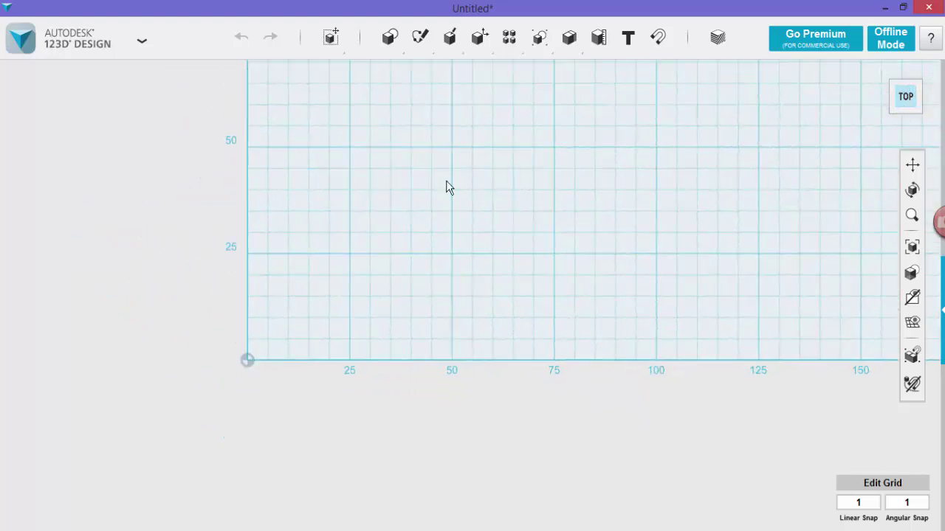
middle_drag(550, 151, 269, 352)
middle_drag(527, 180, 527, 204)
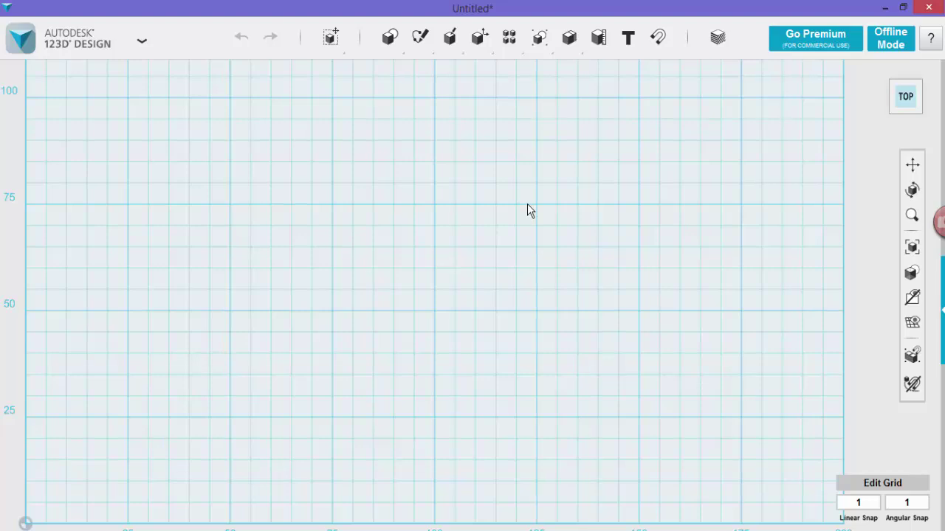
- Start a rectangle sketch on the grid with its first corner near 75, 100
mouse_move(389, 52)
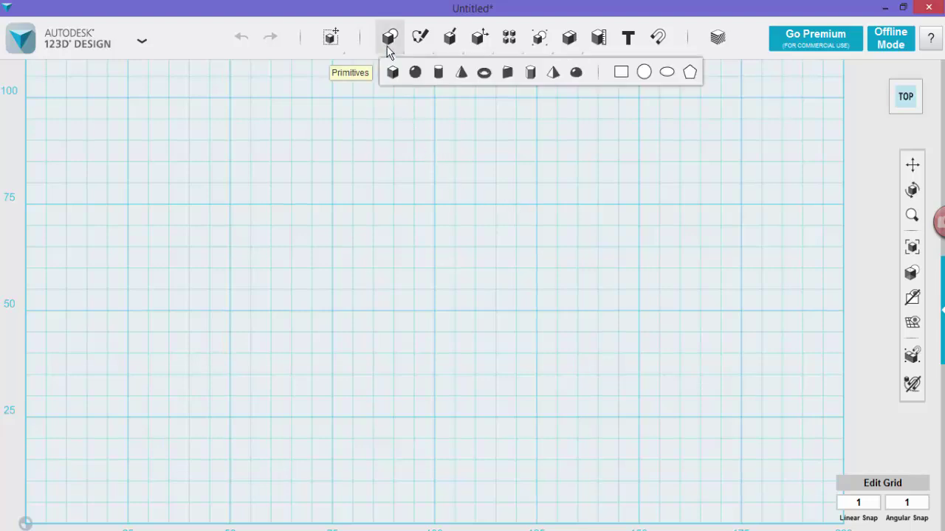
mouse_move(423, 45)
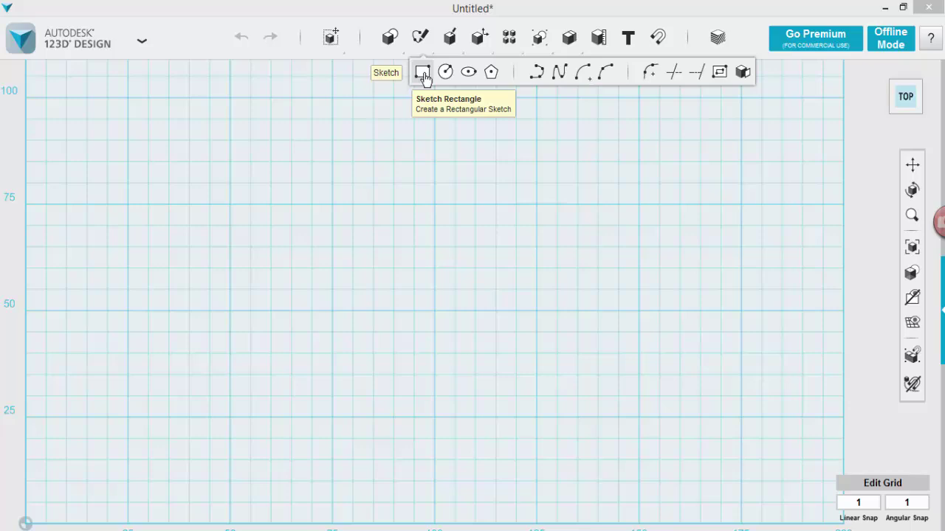
click(424, 73)
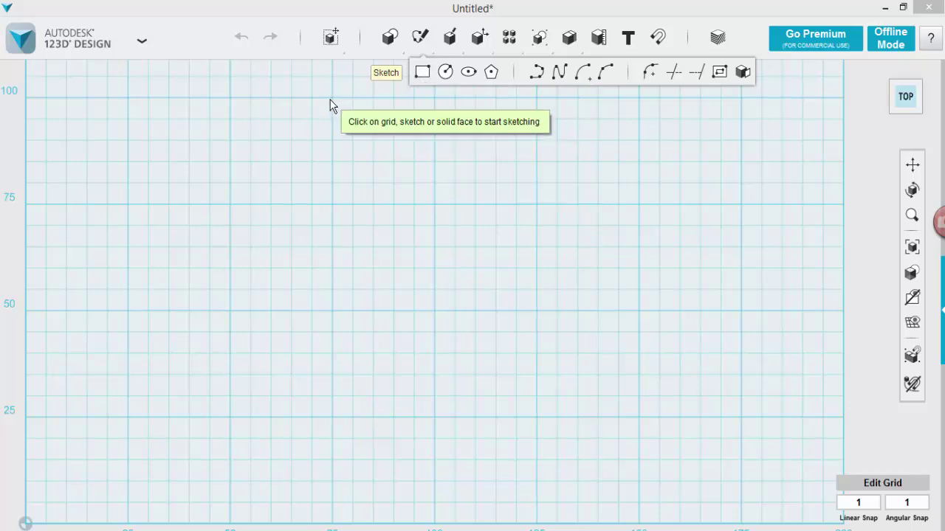
click(332, 97)
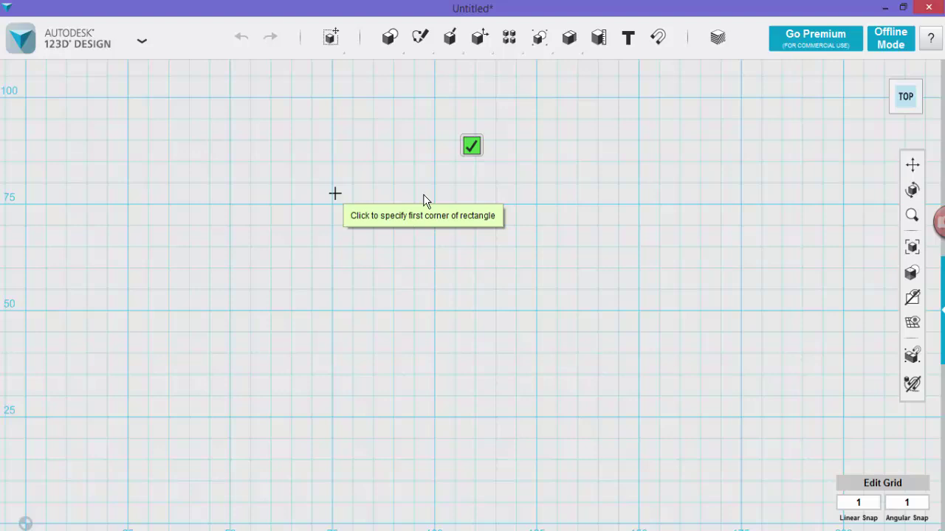
click(333, 98)
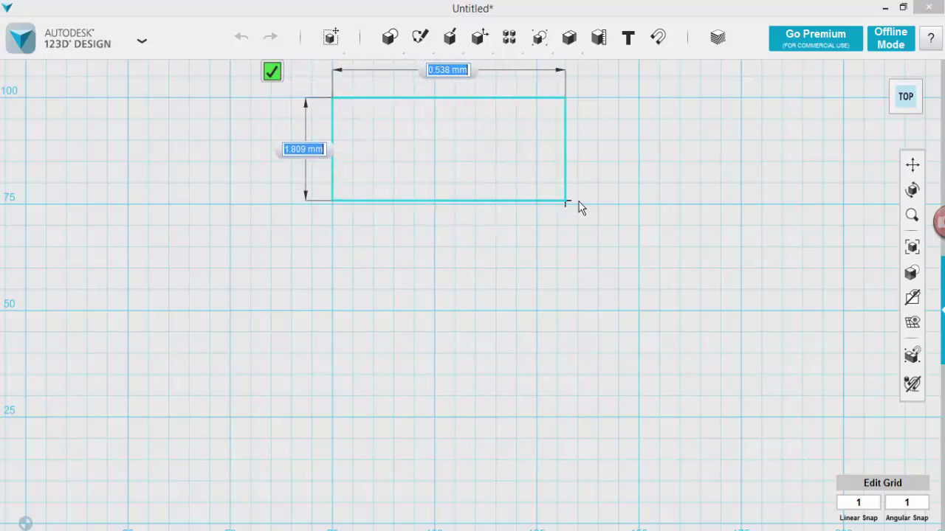
- Enter a 65 mm width and 25 mm height to finish the rectangle
key(Tab)
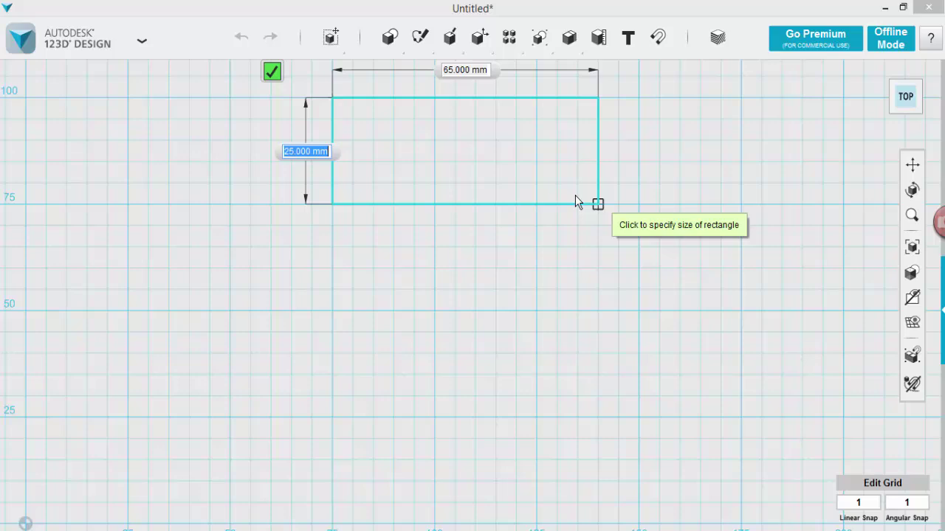
text(7.4)
key(Tab)
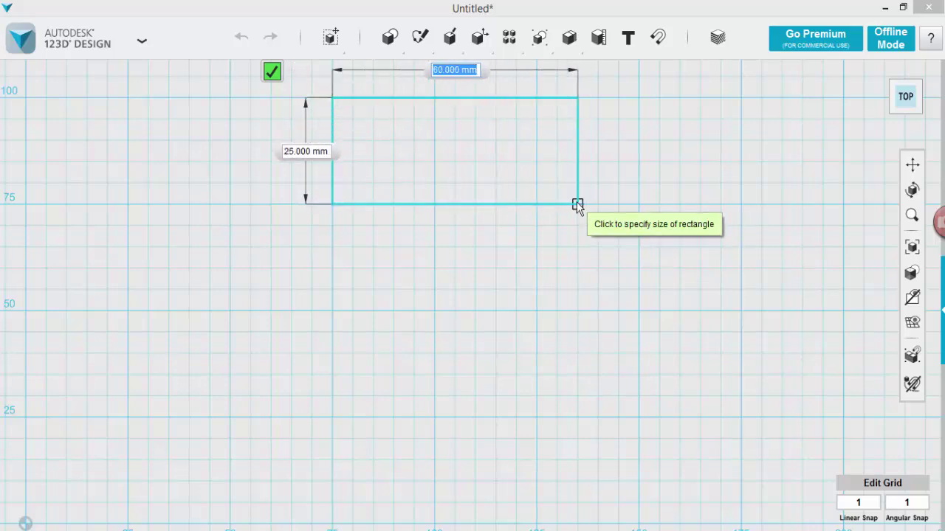
text(65)
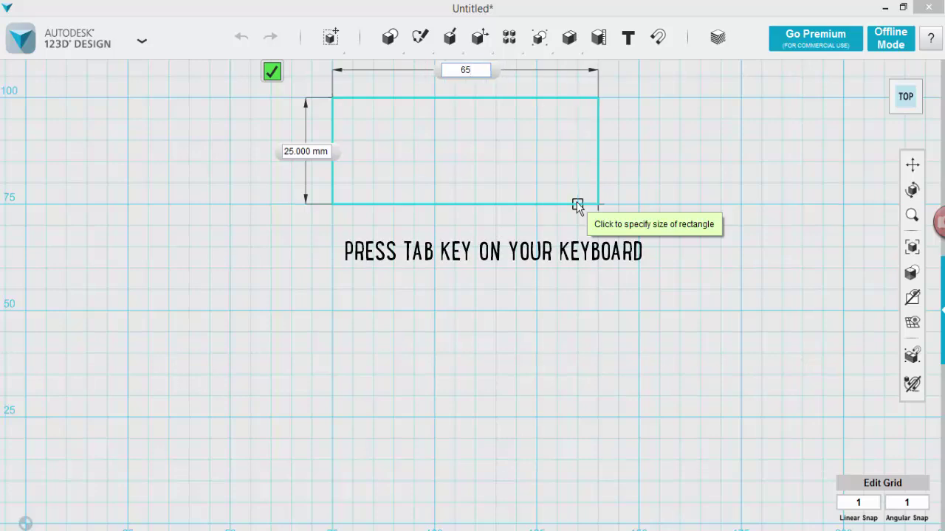
key(Tab)
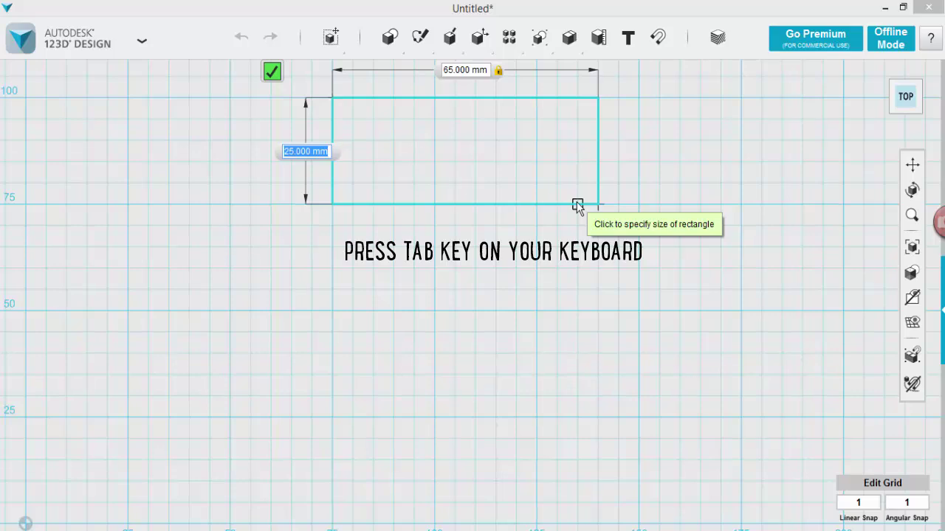
text(25)
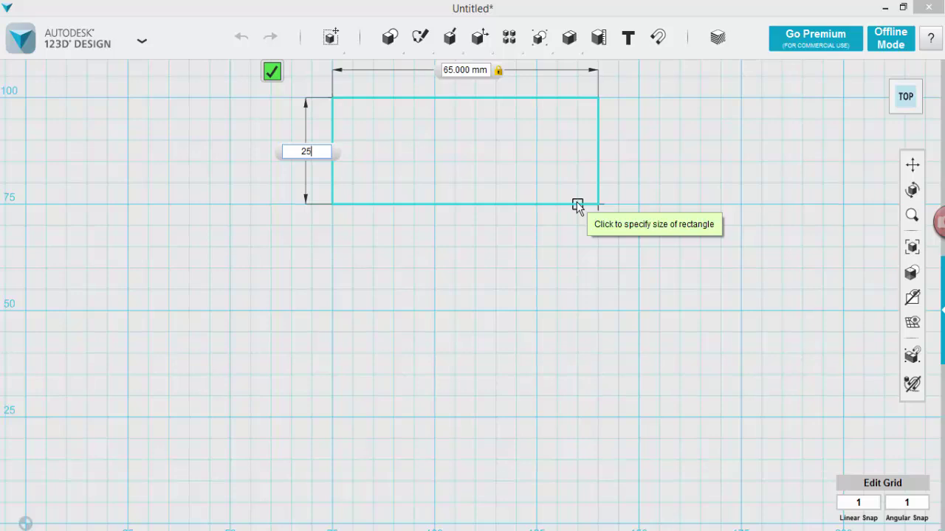
key(Tab)
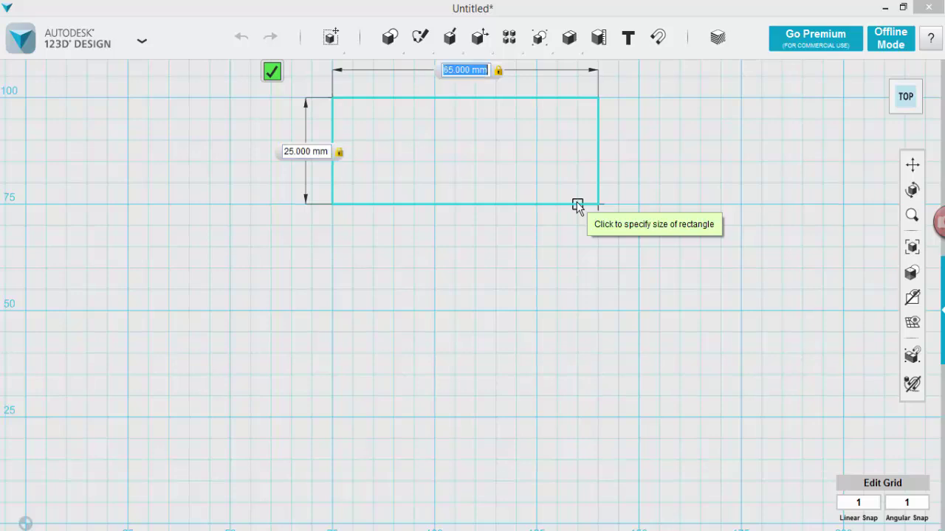
click(576, 201)
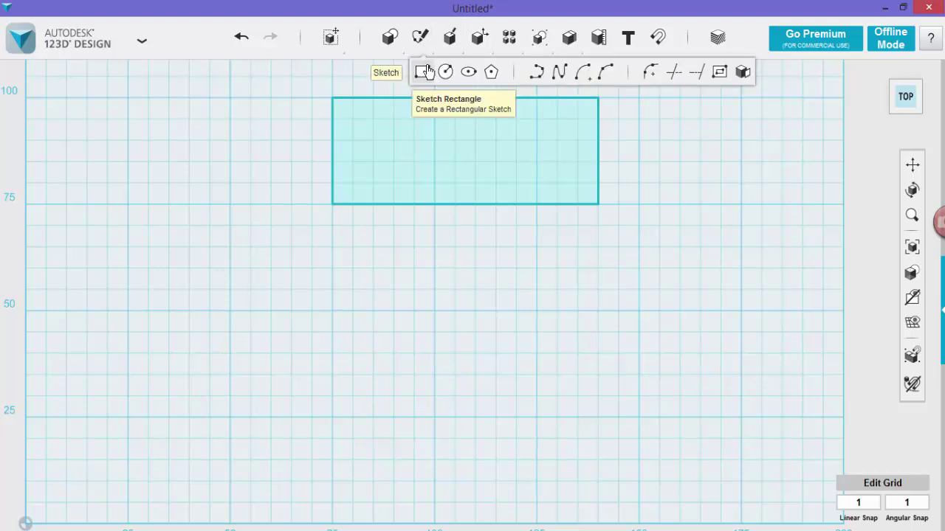
- Round the rectangle's top-left corner with a 6 mm sketch fillet
click(644, 72)
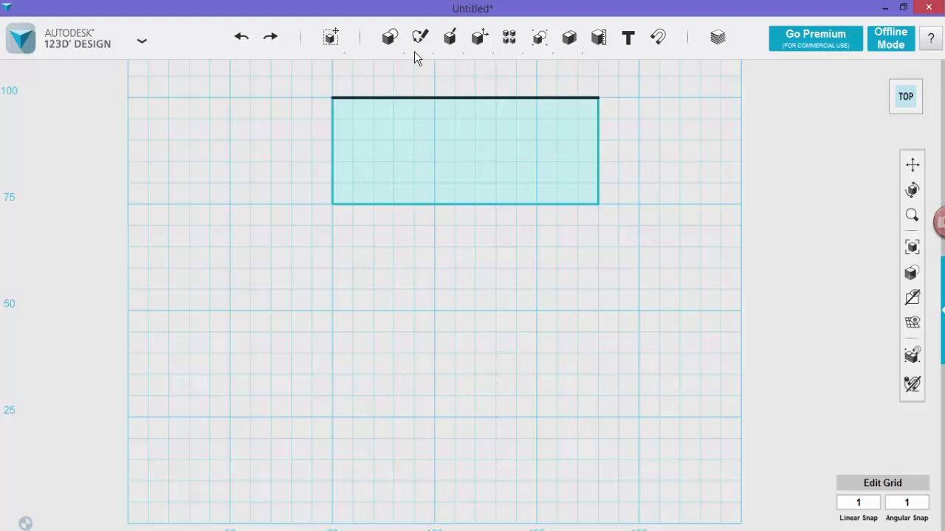
mouse_move(420, 41)
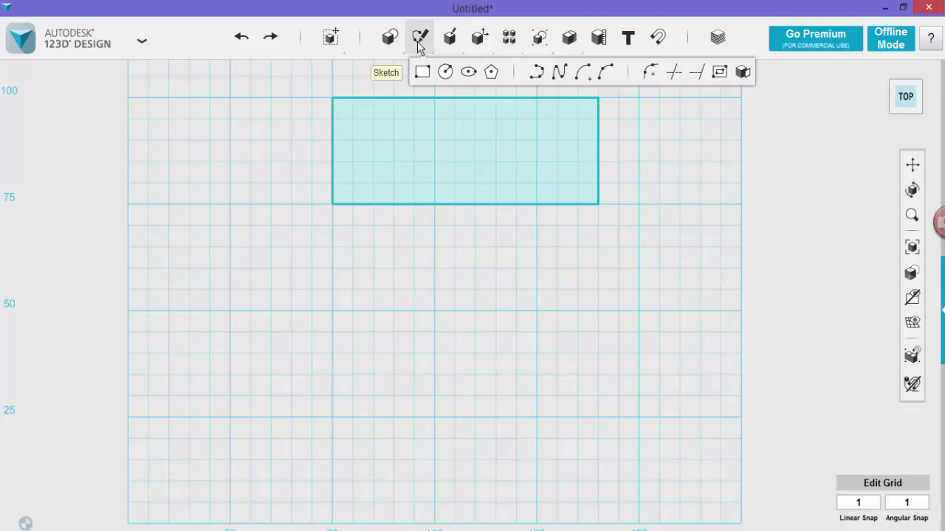
click(653, 74)
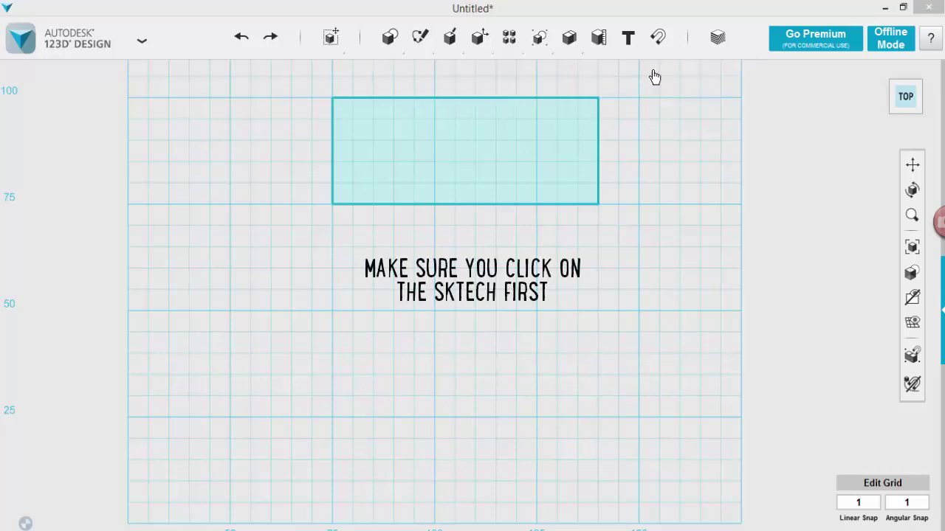
click(361, 97)
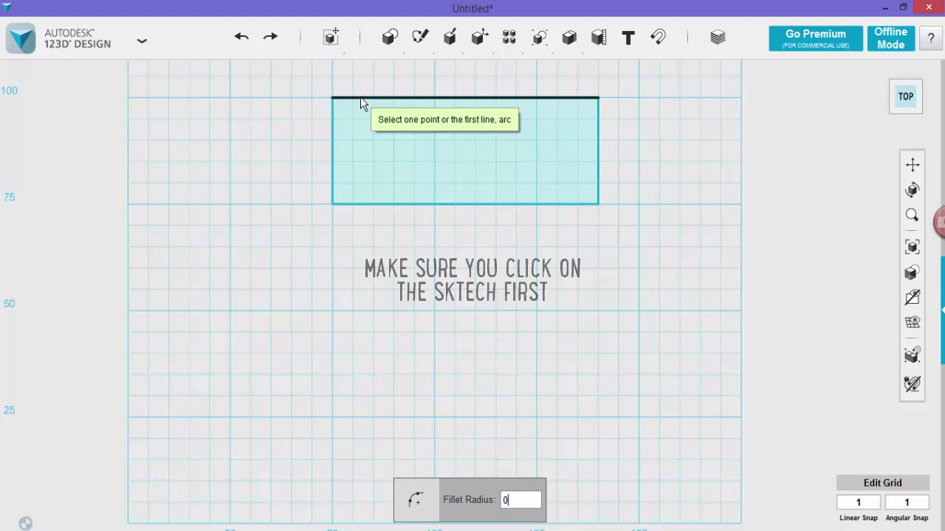
click(333, 134)
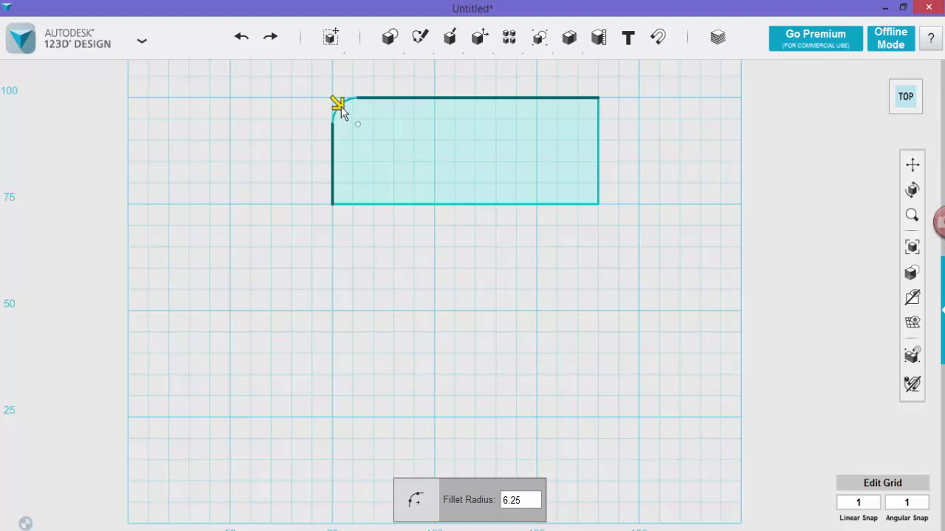
mouse_move(344, 111)
mouse_down()
mouse_move(350, 115)
mouse_move(336, 104)
mouse_move(345, 111)
mouse_up()
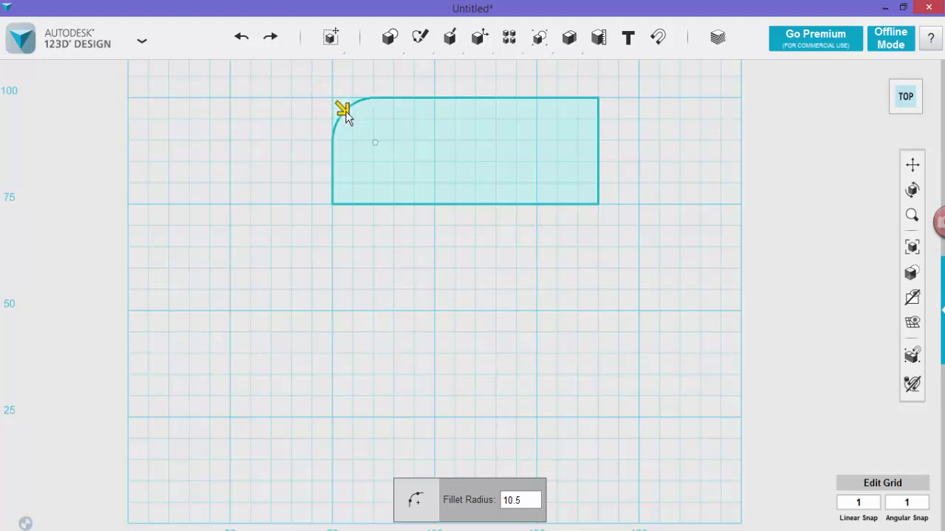
drag(522, 500, 500, 500)
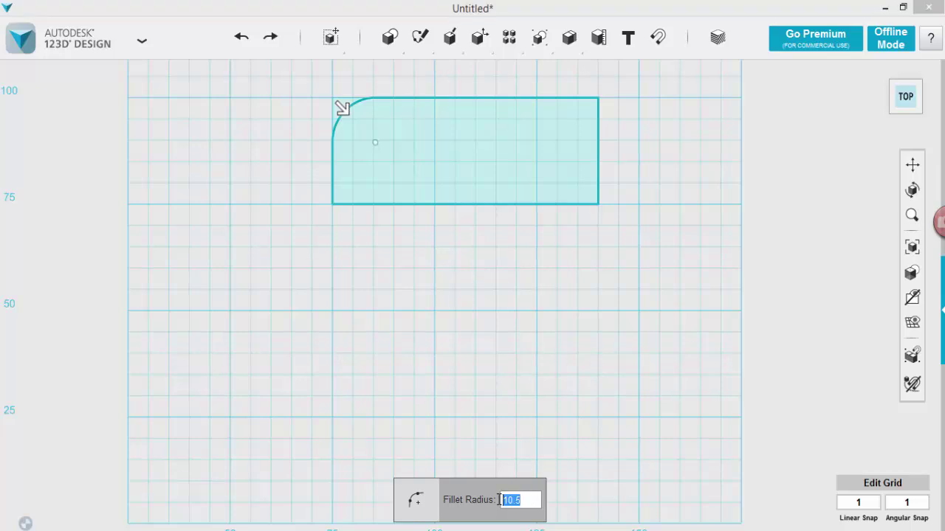
text(6)
key(Return)
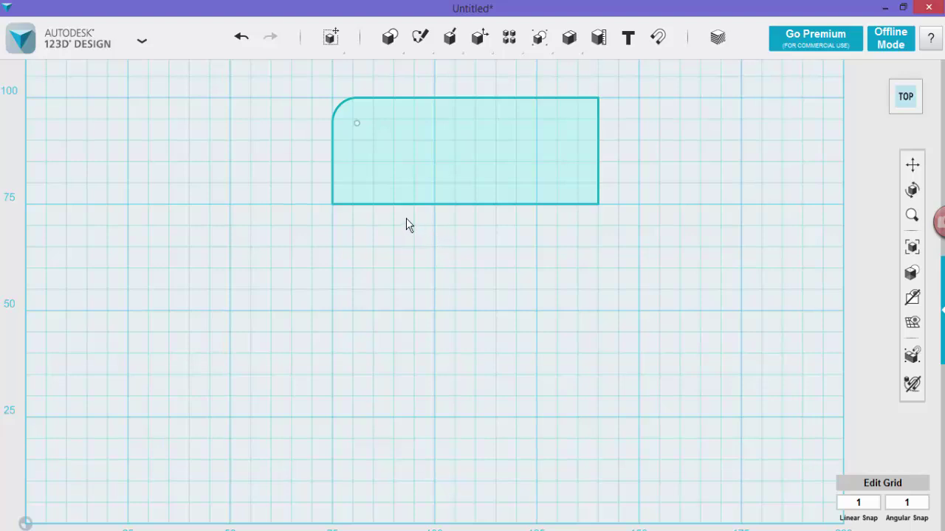
- Fillet the bottom-left, bottom-right and top-right corners to complete the rounded outline
mouse_move(543, 35)
mouse_move(419, 38)
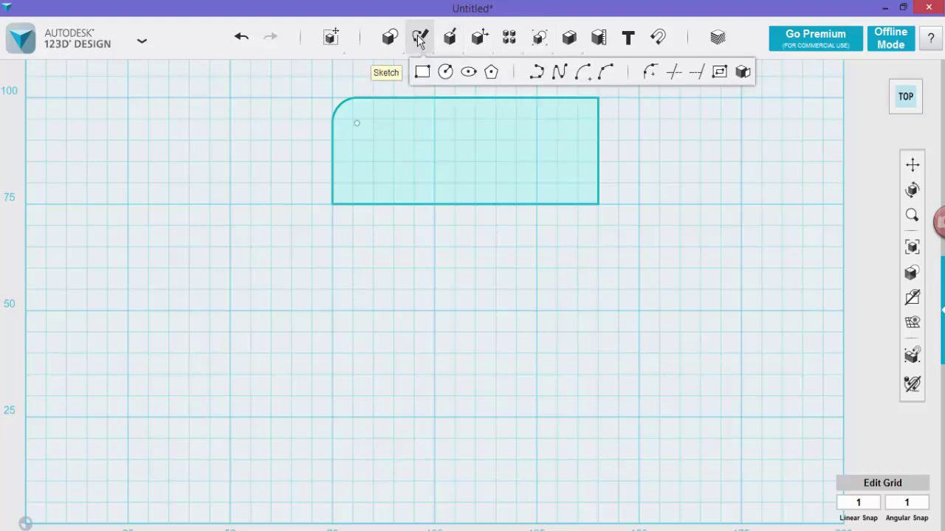
click(645, 72)
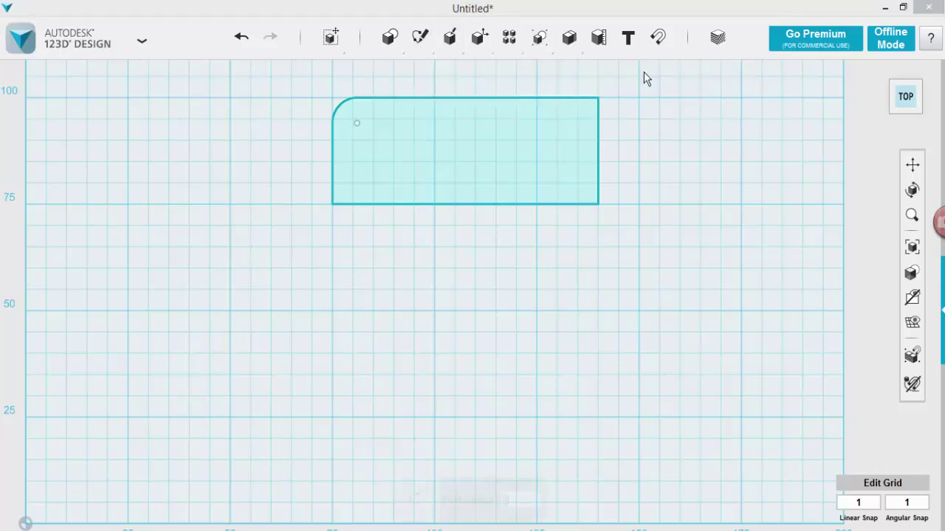
click(334, 185)
click(343, 205)
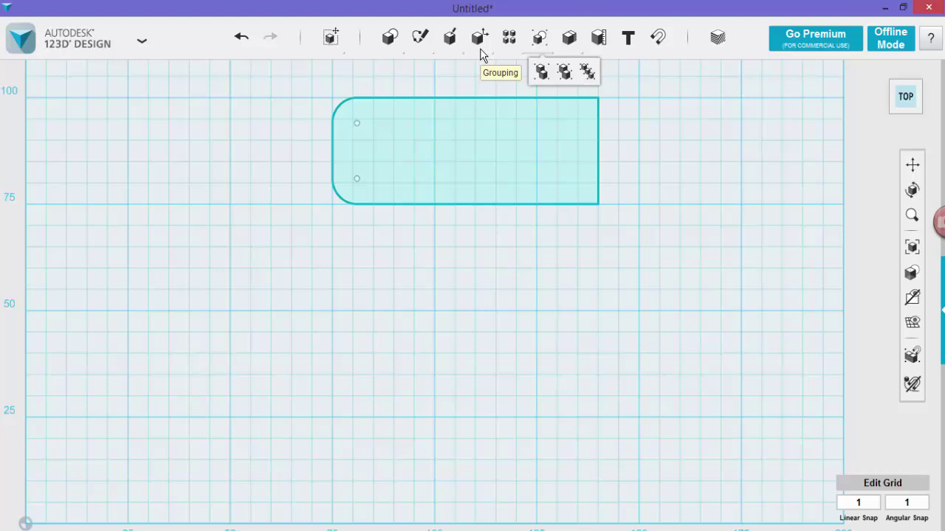
click(595, 187)
click(578, 103)
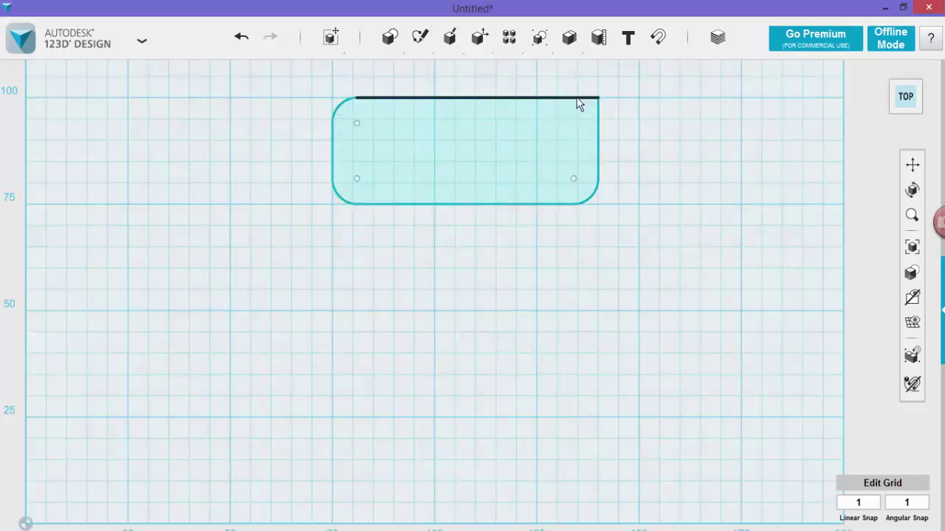
mouse_move(426, 58)
click(649, 72)
click(598, 118)
text(4)
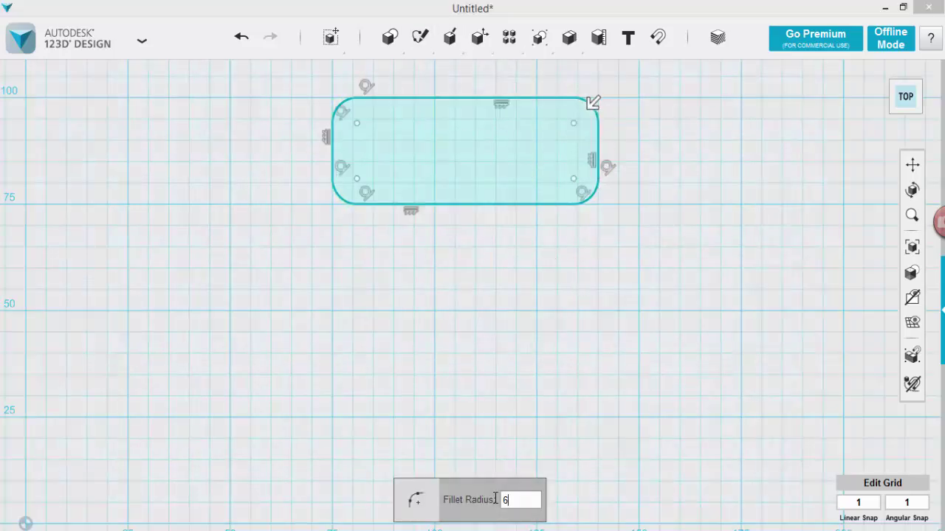
key(Return)
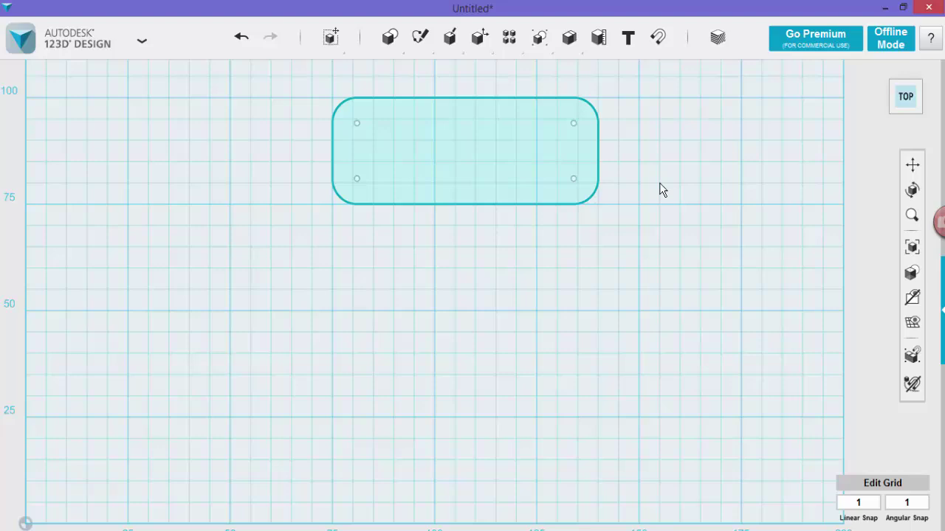
- Save the design to the computer under the file name 'nametag'
click(141, 41)
mouse_move(60, 139)
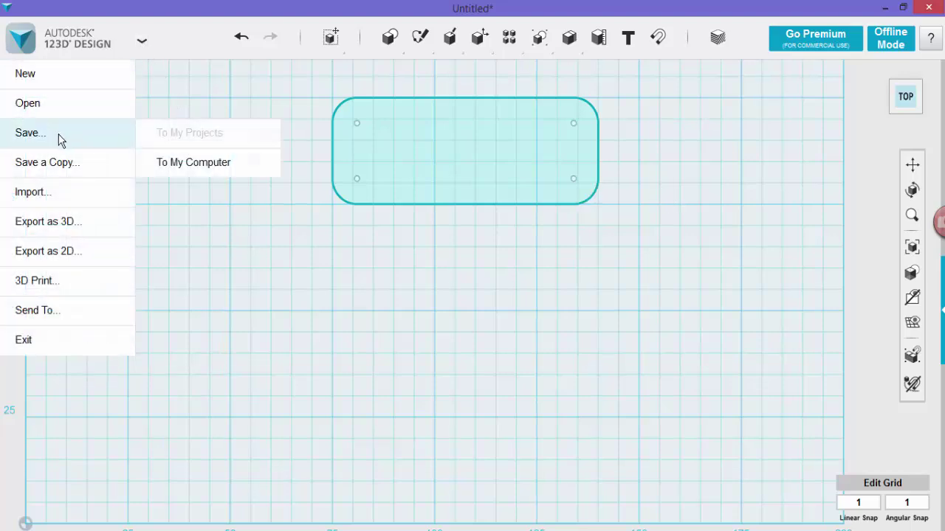
click(193, 161)
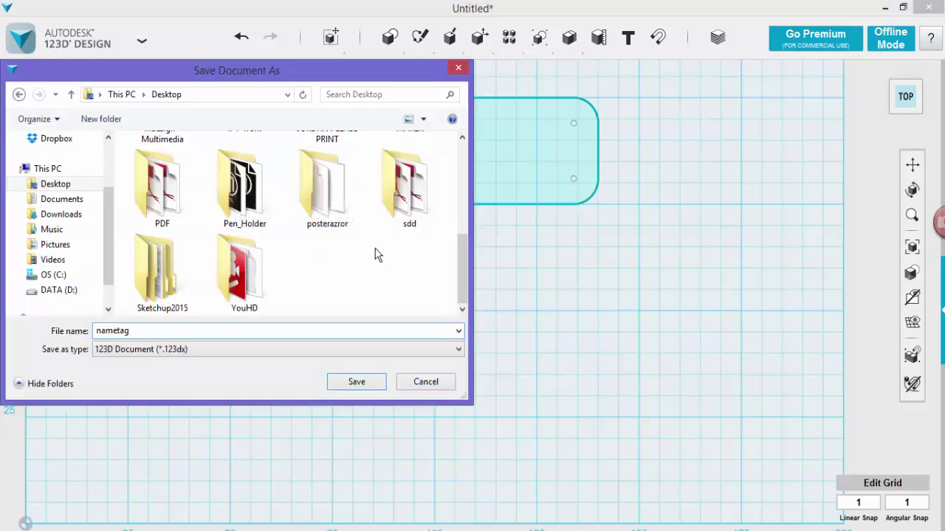
drag(147, 332, 92, 331)
click(357, 383)
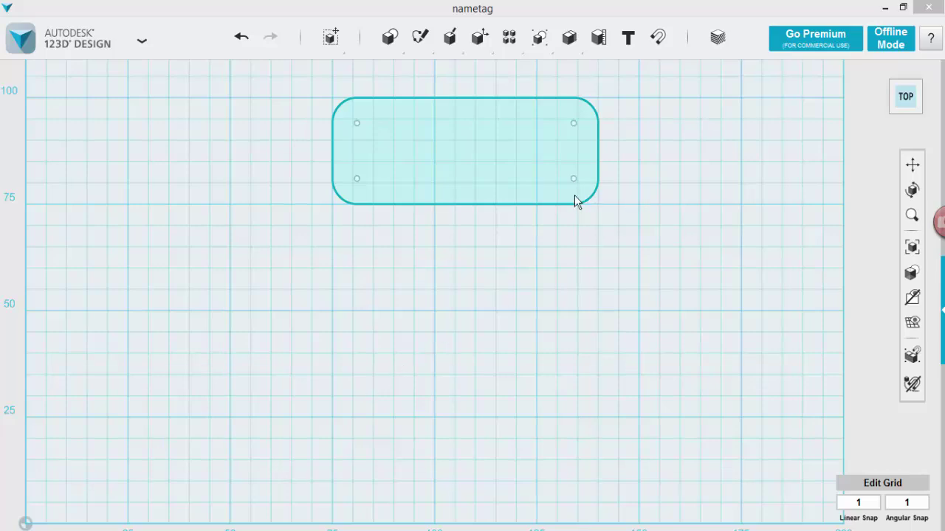
- Copy and paste the rounded rectangle sketch, moving the duplicate directly below the original
click(300, 76)
drag(553, 198, 688, 240)
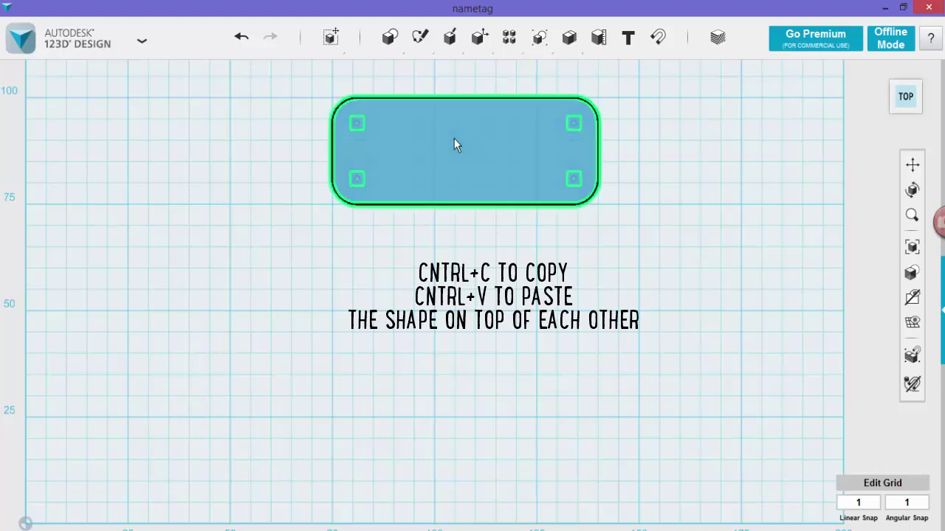
key(ctrl+v)
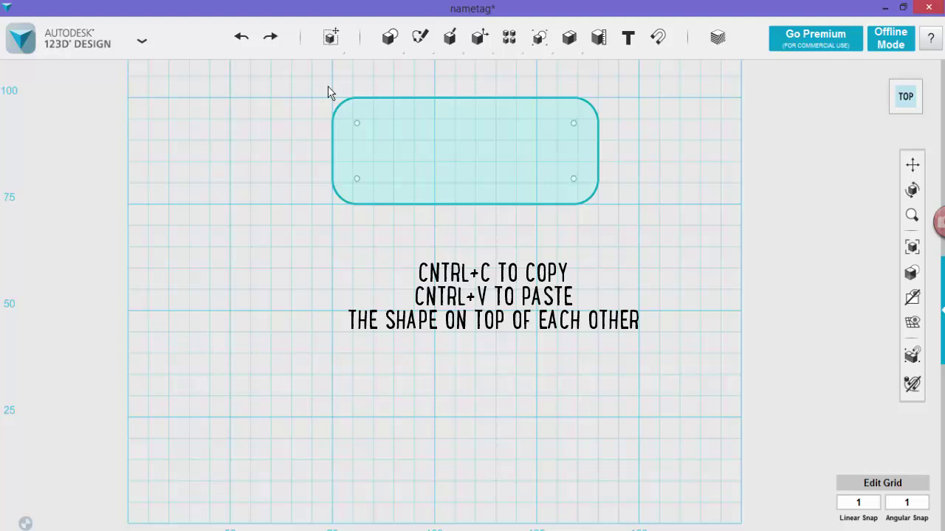
key(ctrl+v)
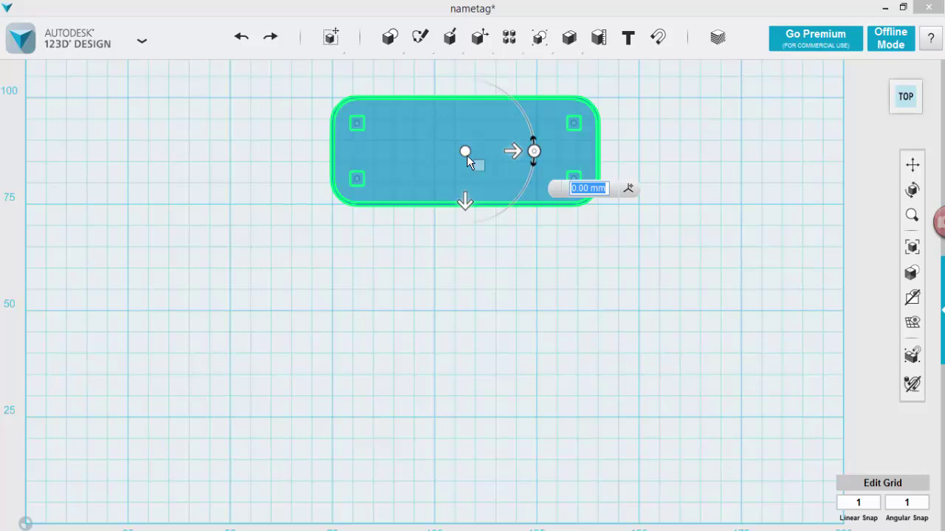
drag(465, 153, 466, 196)
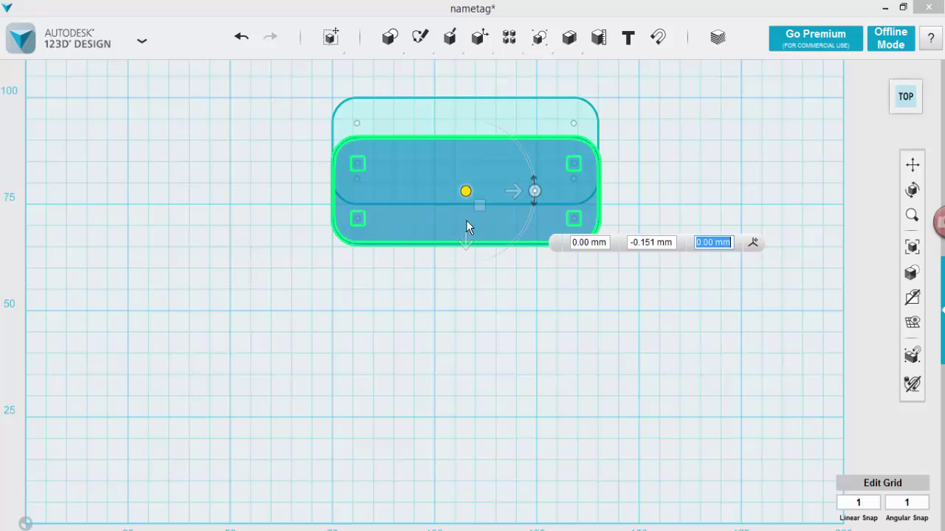
drag(466, 220, 467, 298)
click(815, 399)
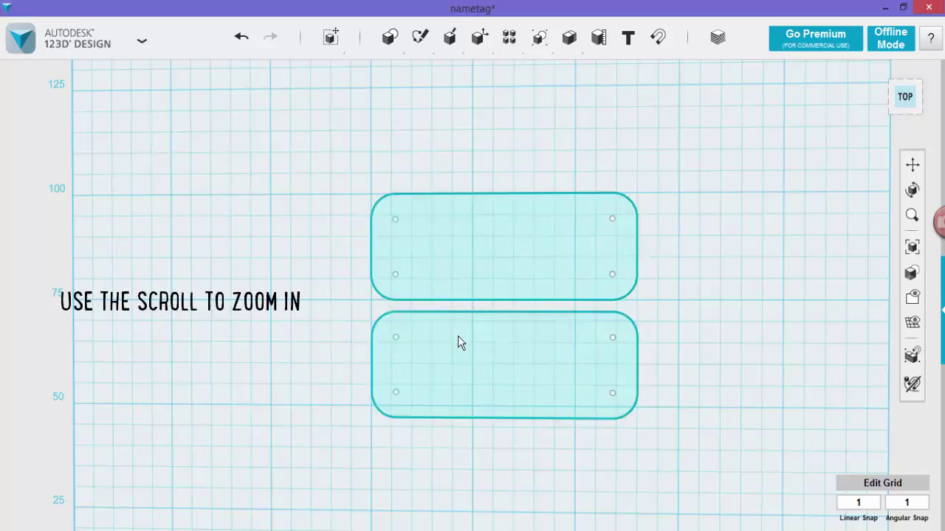
- Draw a 4 mm diameter circle near the left end of the upper rounded rectangle
scroll(380, 344, up, 5)
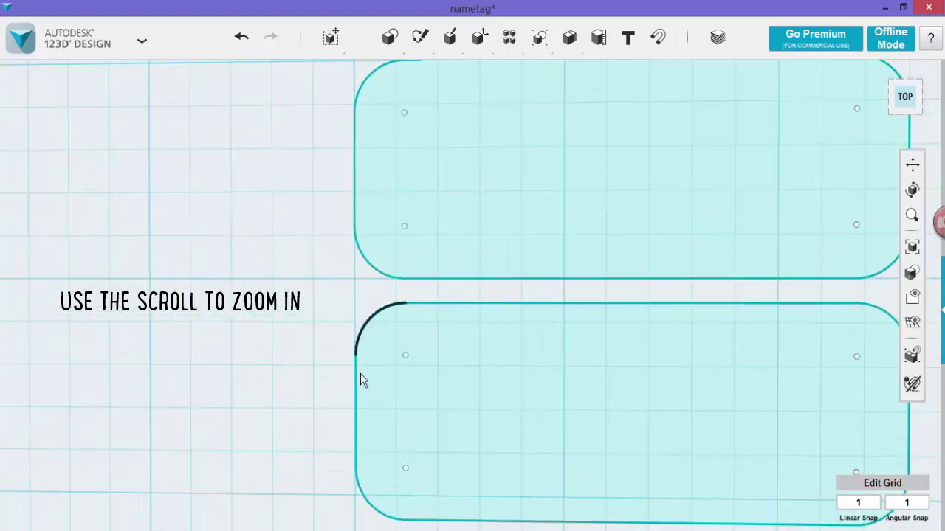
scroll(415, 371, down, 4)
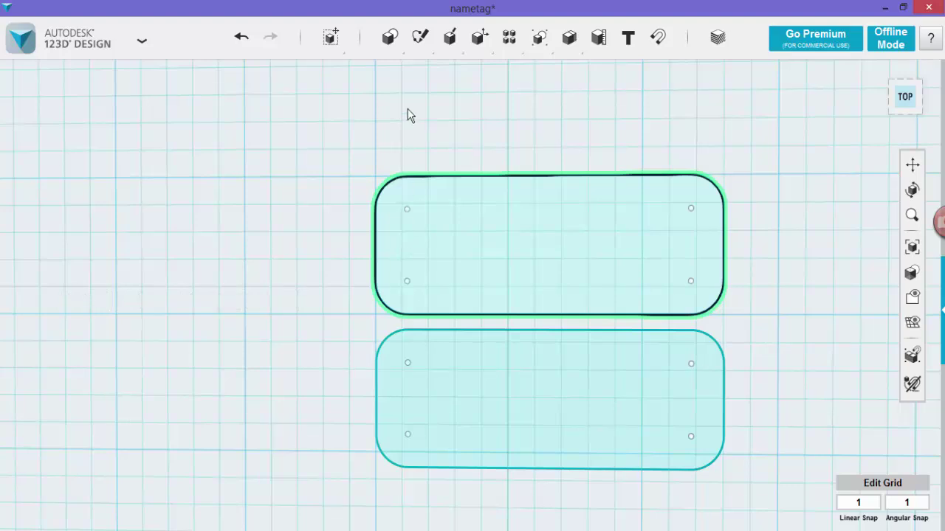
mouse_move(423, 46)
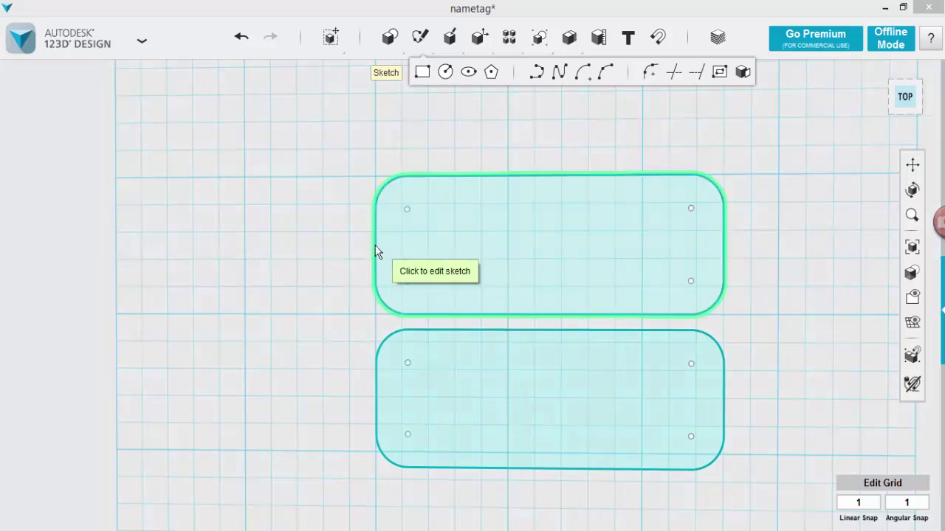
click(417, 242)
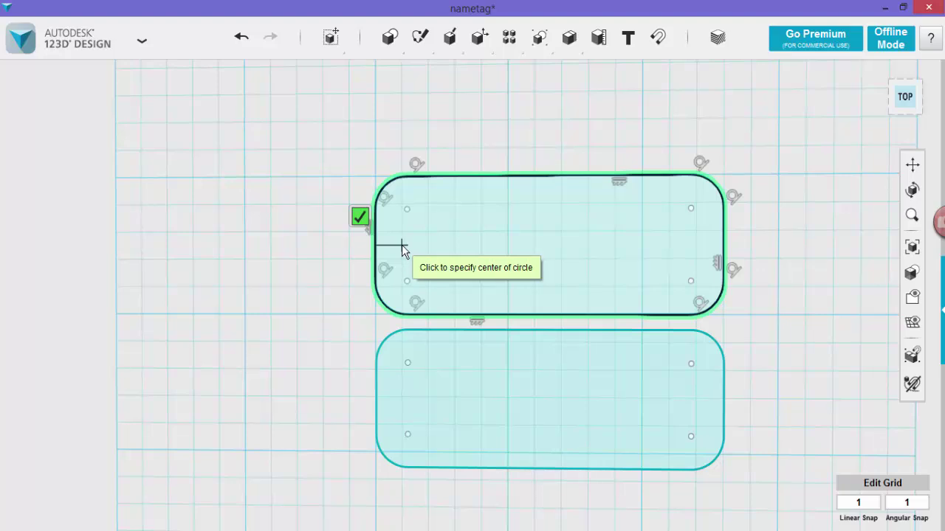
click(402, 244)
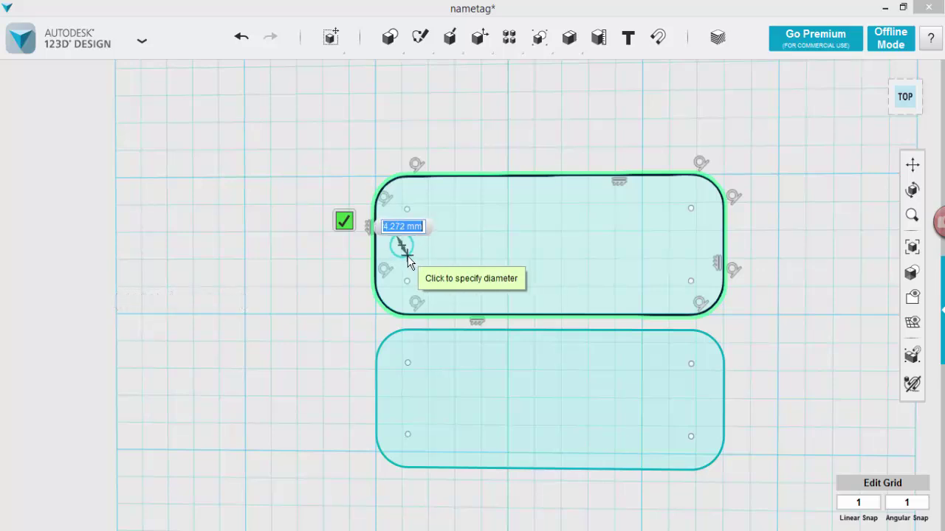
text(4)
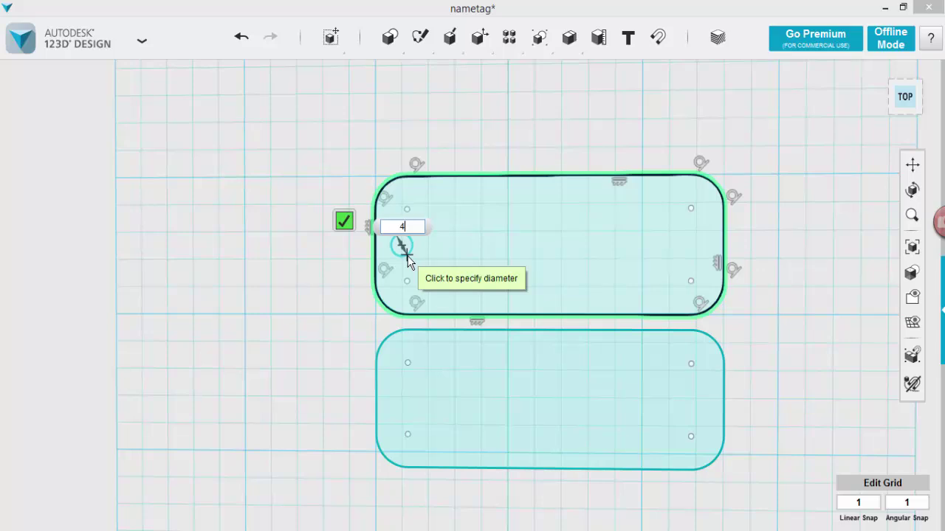
key(Tab)
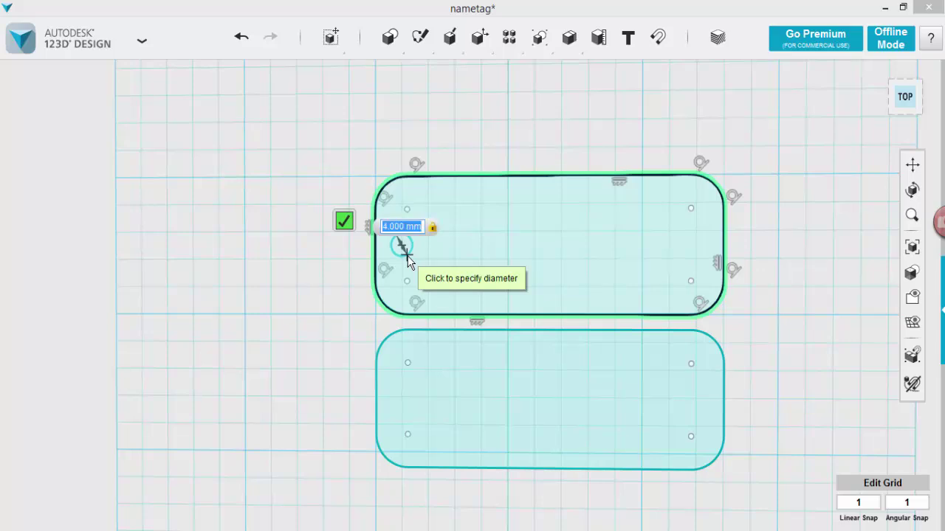
click(409, 263)
key(Escape)
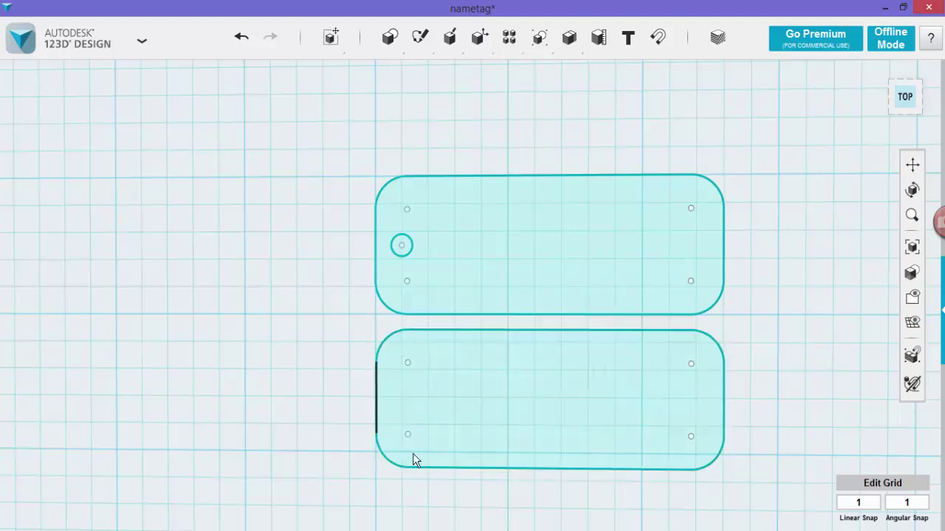
- Offset the lower rounded rectangle's outline 1.5 mm inward to form a rim border
click(402, 344)
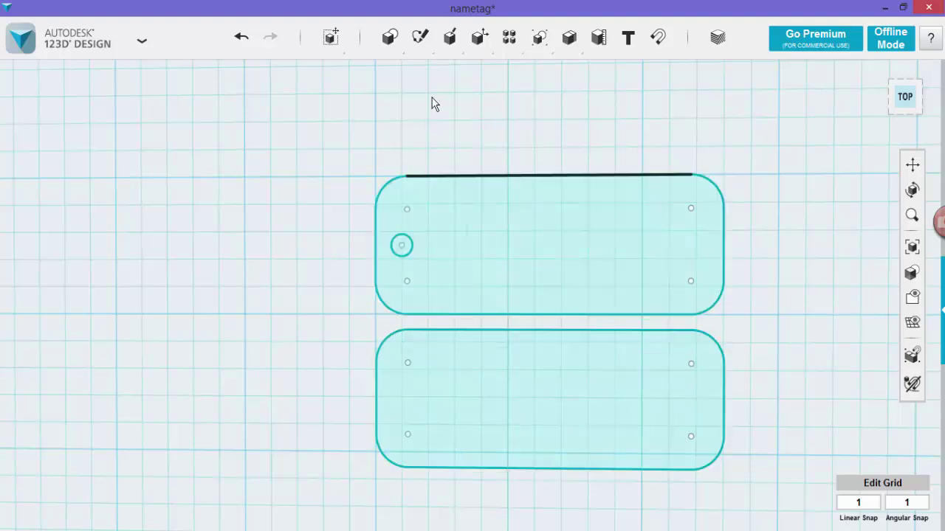
mouse_move(422, 39)
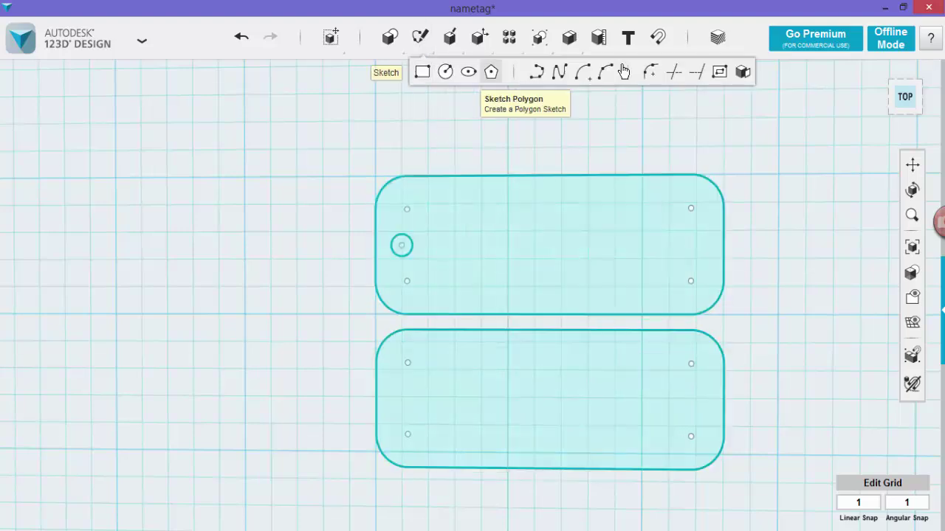
click(720, 74)
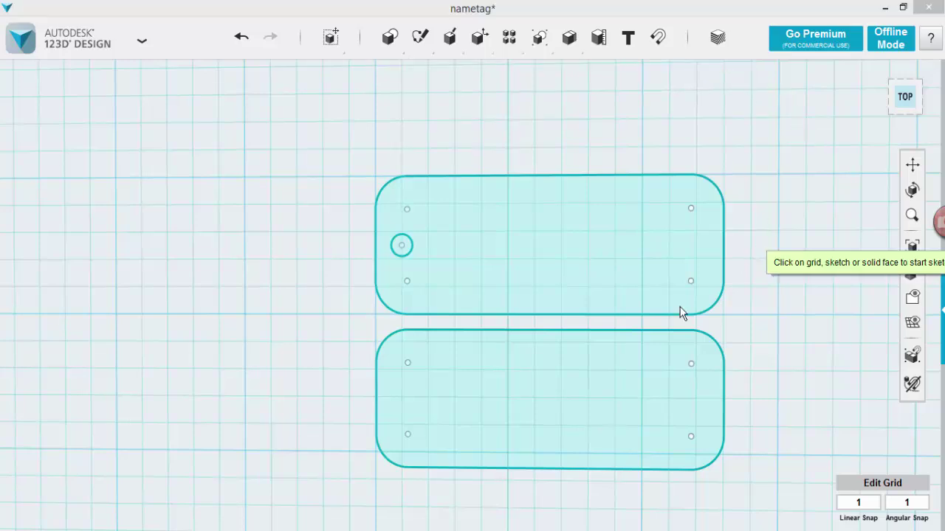
click(592, 373)
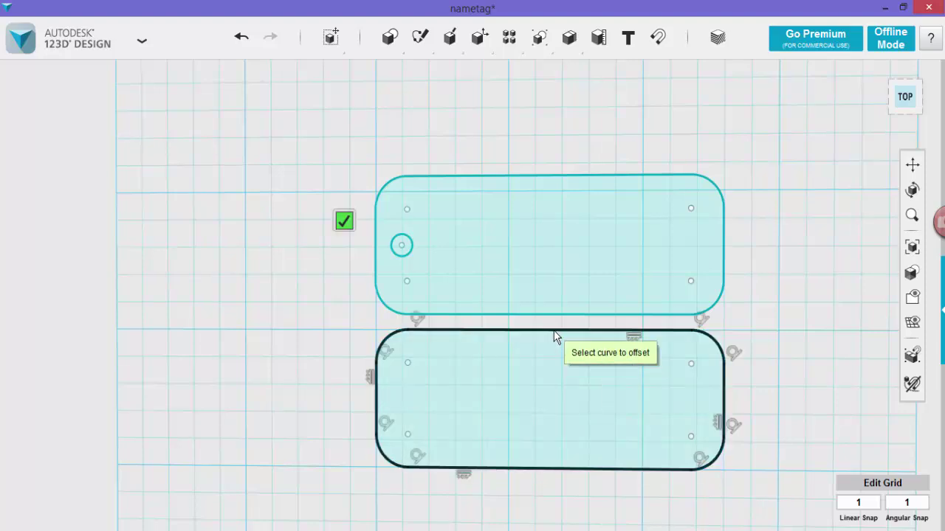
click(504, 330)
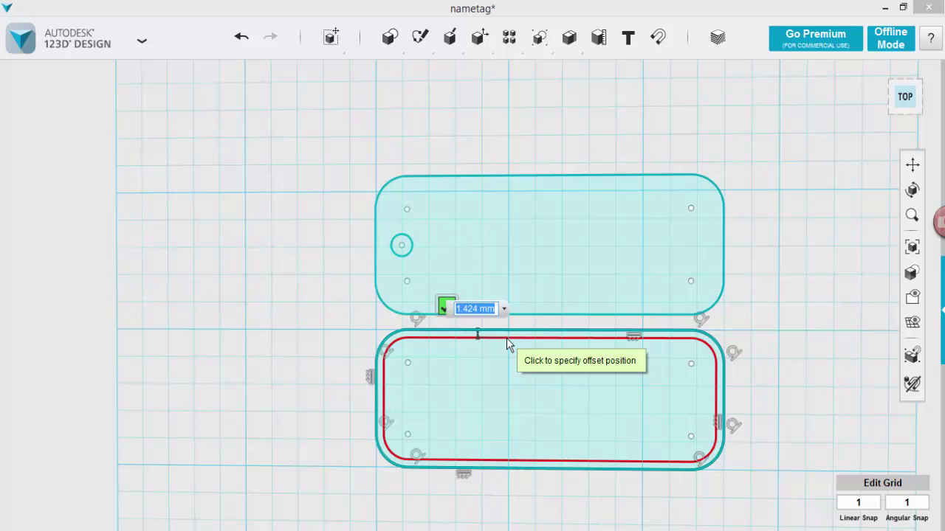
text(1.5)
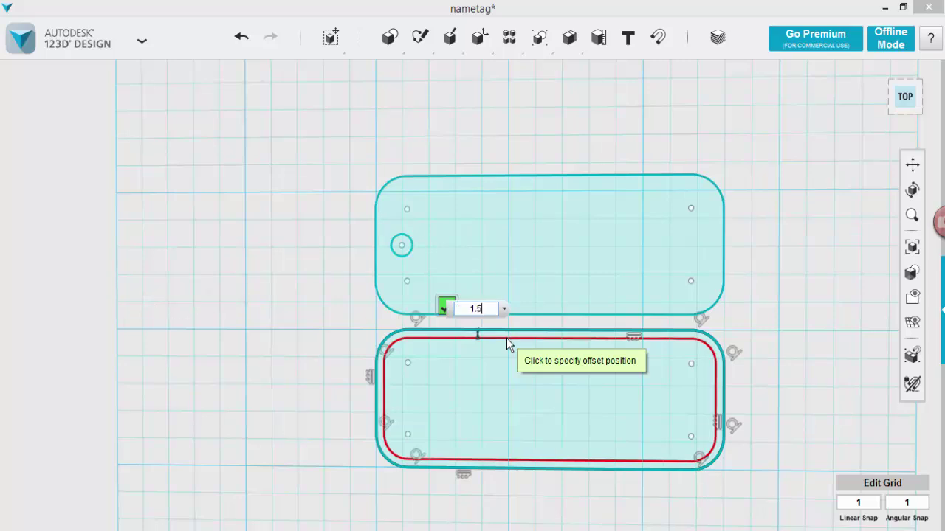
key(Return)
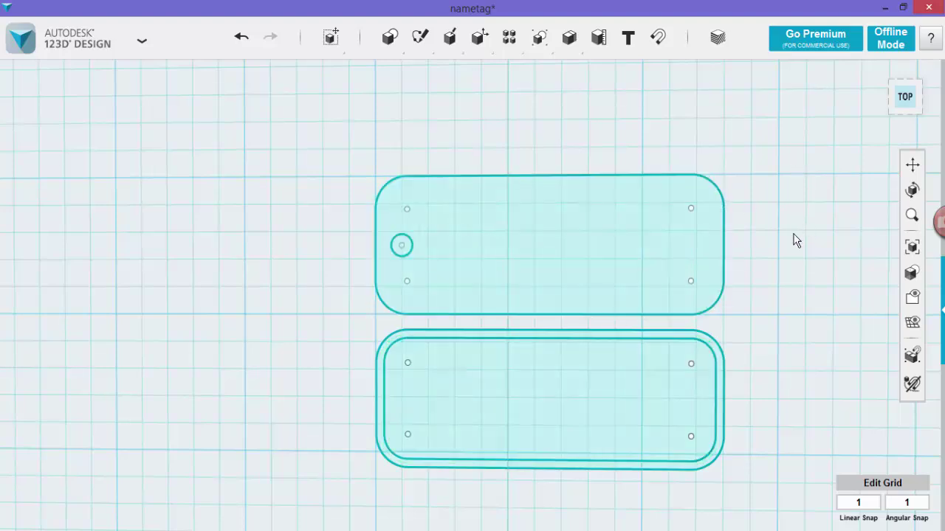
- Extrude the upper sketch 1.5 mm into a plate with a hole, orbiting to check thickness
mouse_move(449, 47)
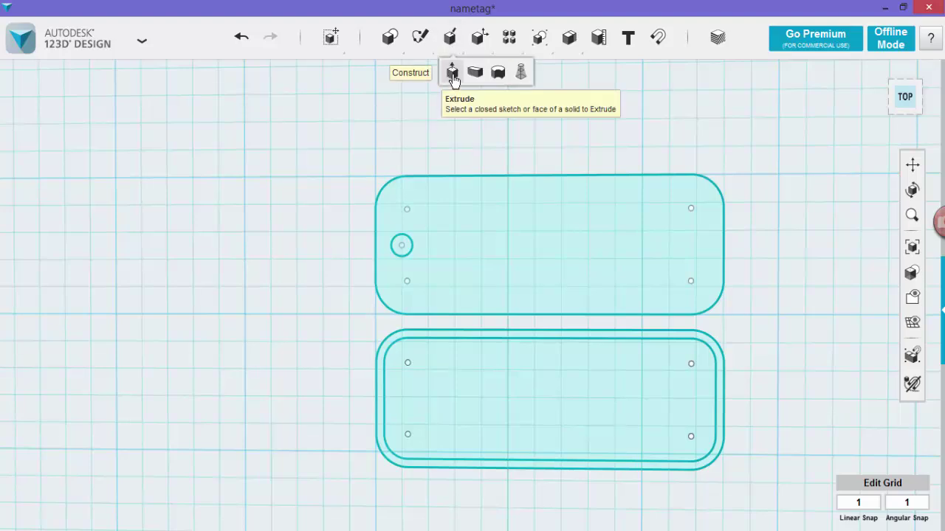
click(453, 76)
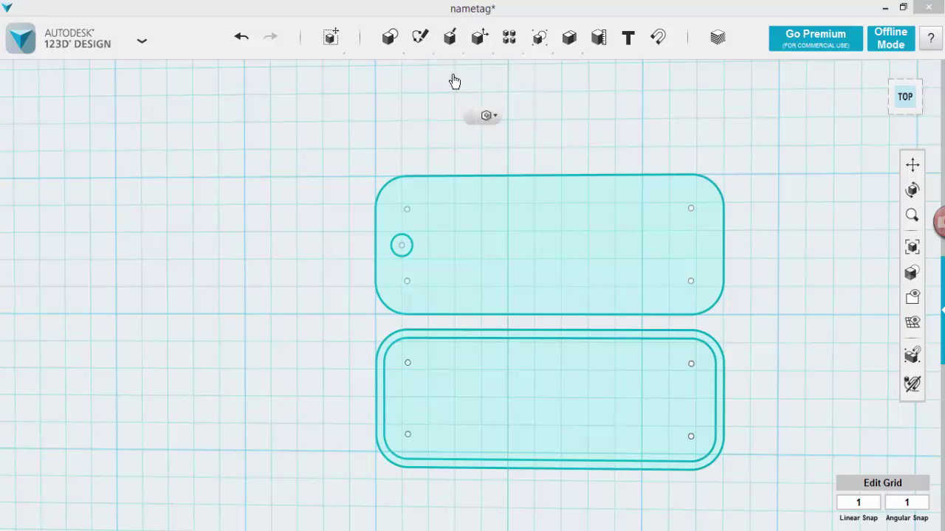
click(530, 247)
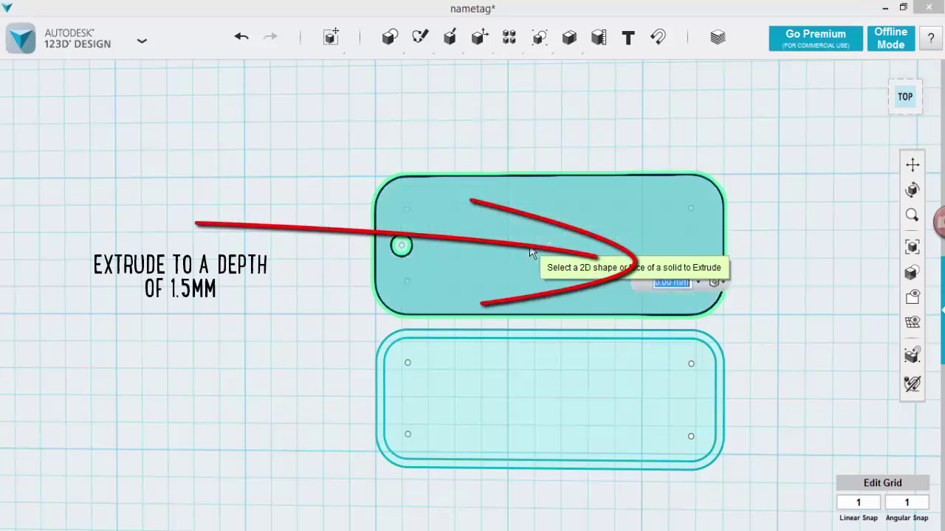
text(1.5)
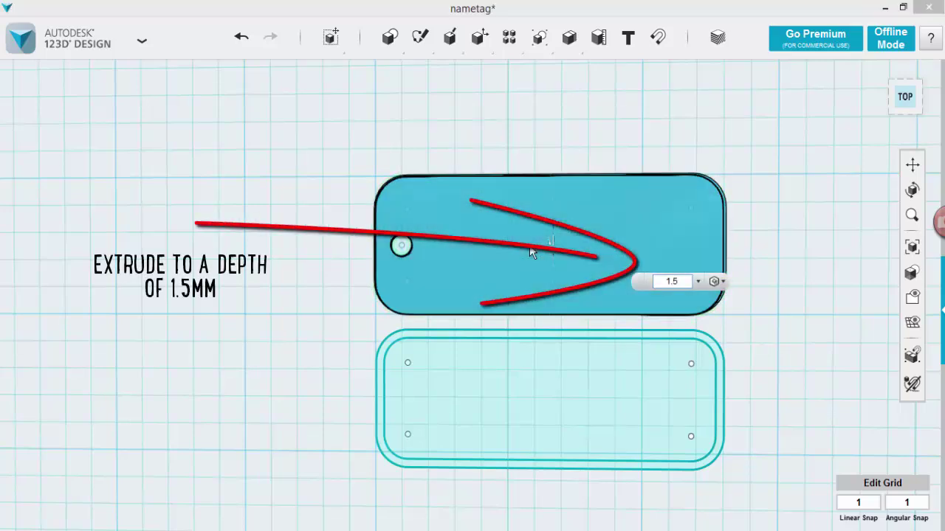
key(Return)
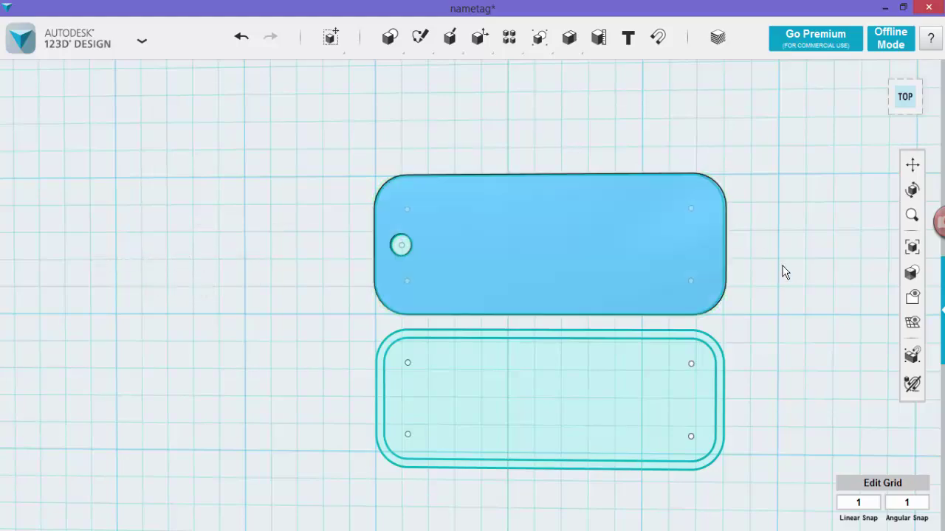
mouse_move(782, 300)
right_down()
mouse_move(787, 194)
mouse_move(807, 212)
mouse_move(790, 219)
mouse_move(780, 194)
mouse_move(781, 211)
right_up()
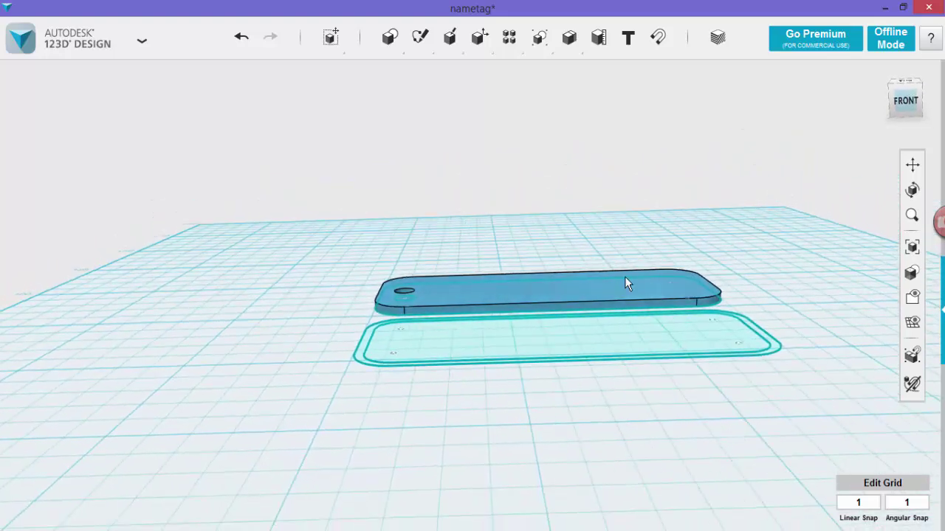
right_drag(790, 251, 800, 337)
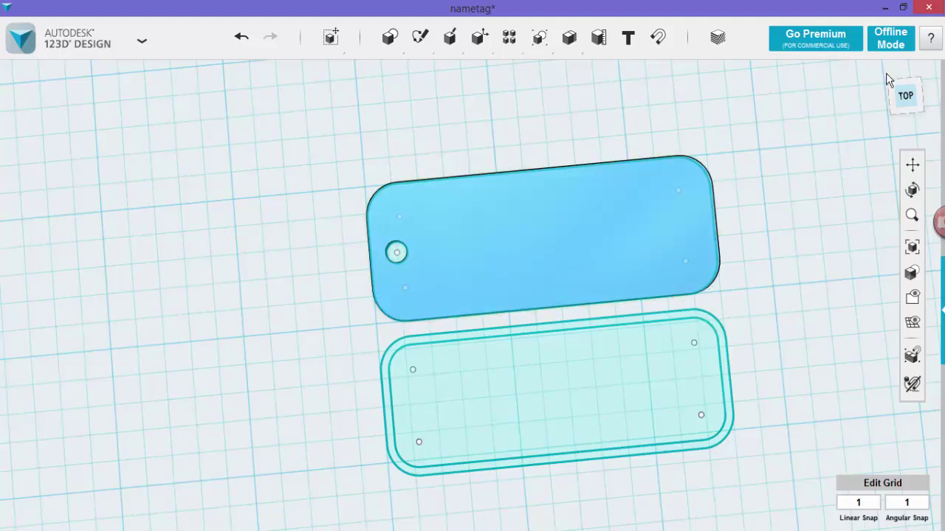
- Extrude the lower rim ring 1 mm into a solid rim and select the rim body
click(902, 93)
mouse_move(420, 37)
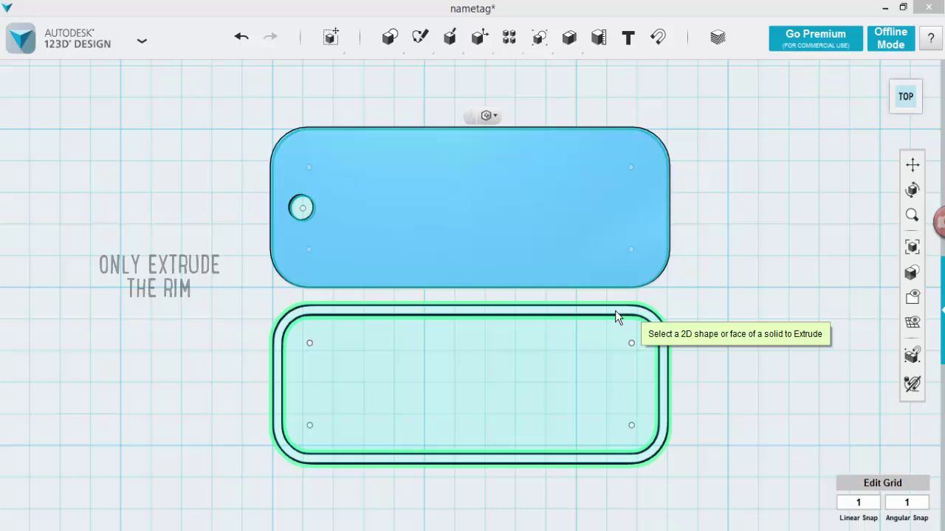
click(662, 364)
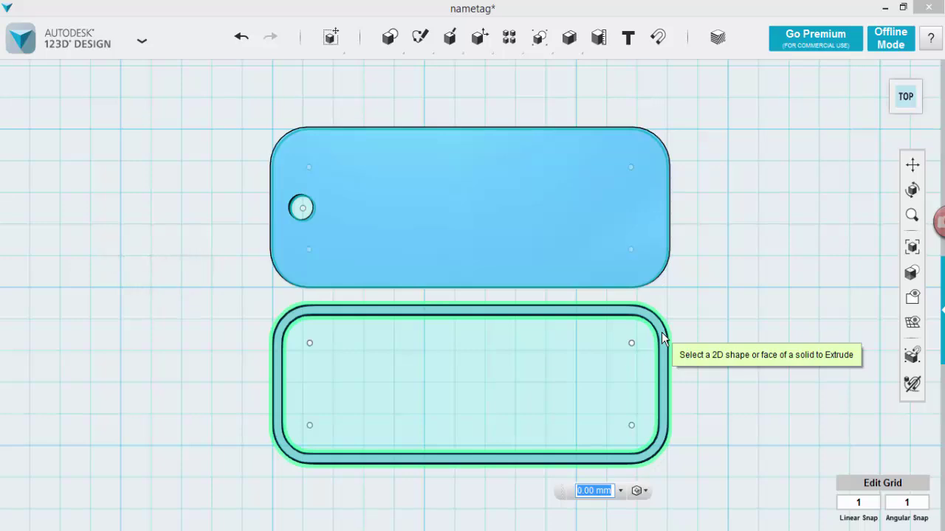
text(1)
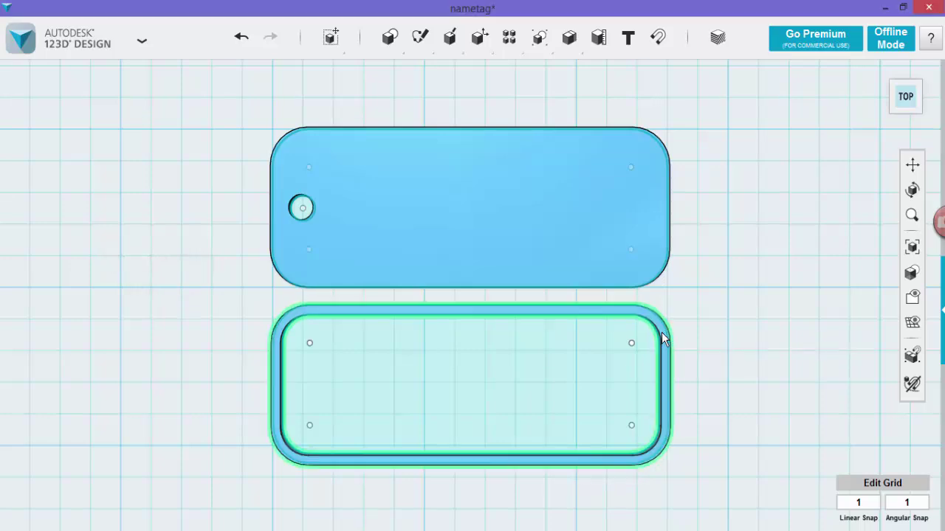
key(Return)
right_drag(747, 393, 741, 305)
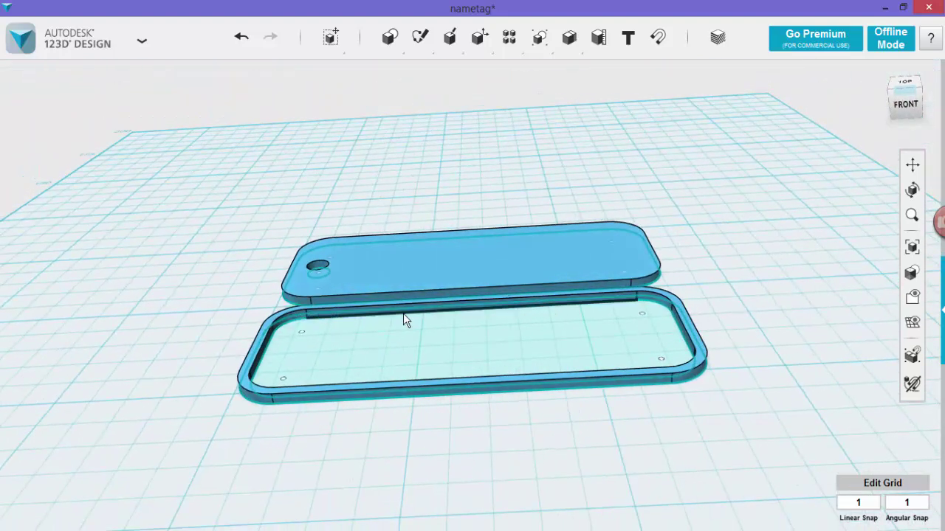
click(366, 382)
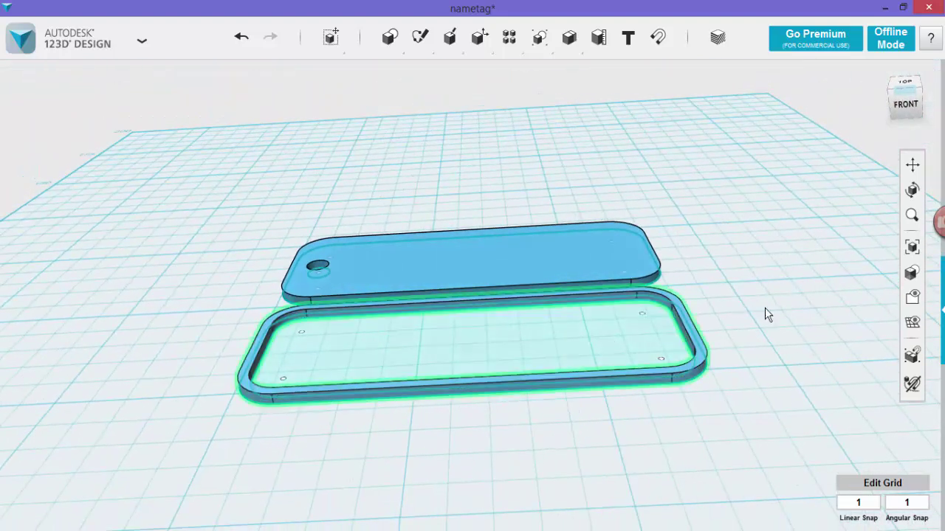
mouse_move(764, 310)
right_down()
mouse_move(772, 295)
mouse_move(773, 350)
mouse_move(776, 306)
right_up()
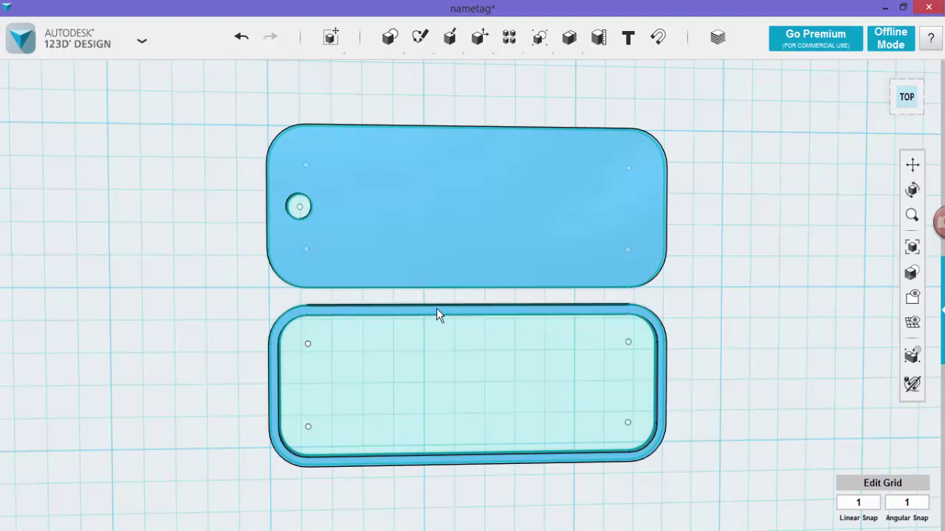
- Snap the rim's face onto the base plate, then orbit to check the fit
click(421, 270)
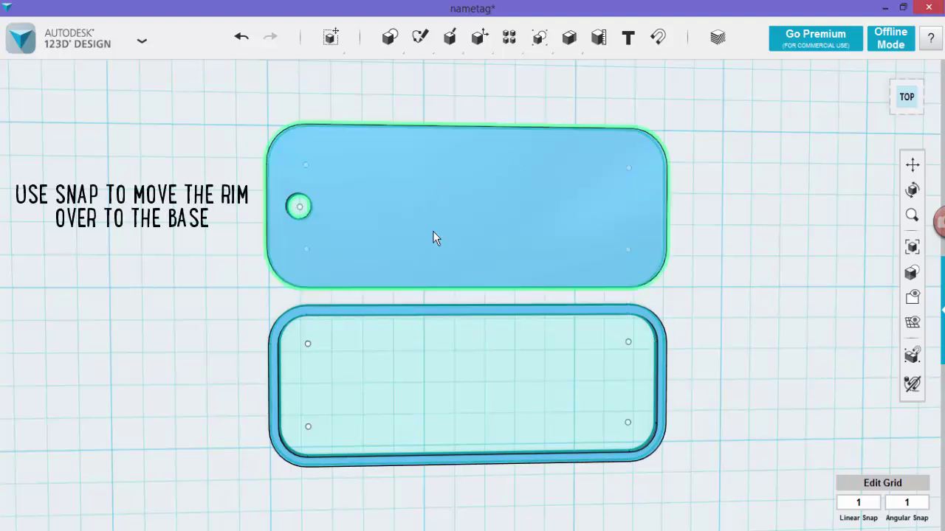
click(913, 98)
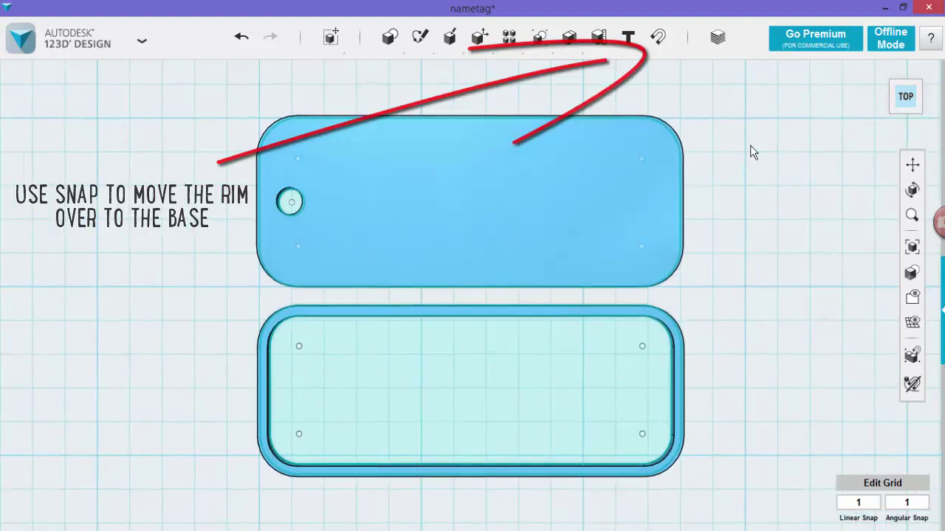
click(659, 39)
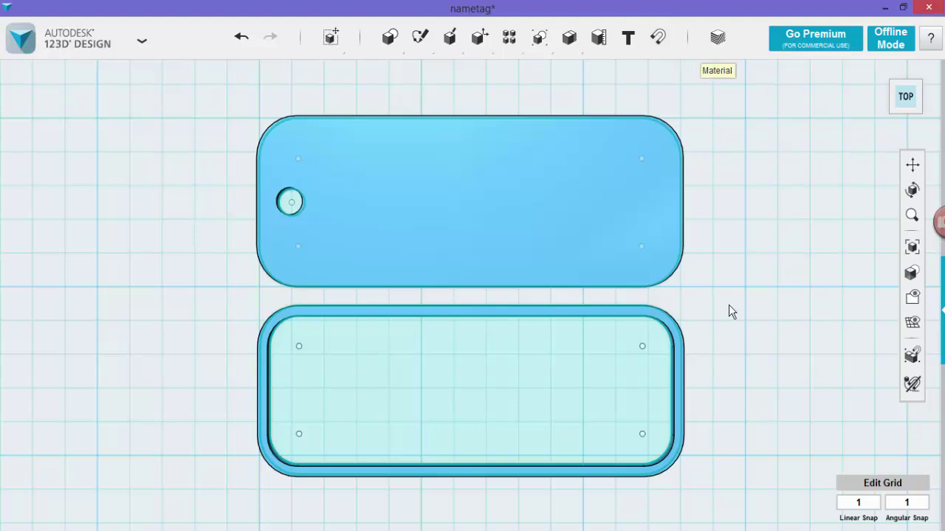
click(677, 344)
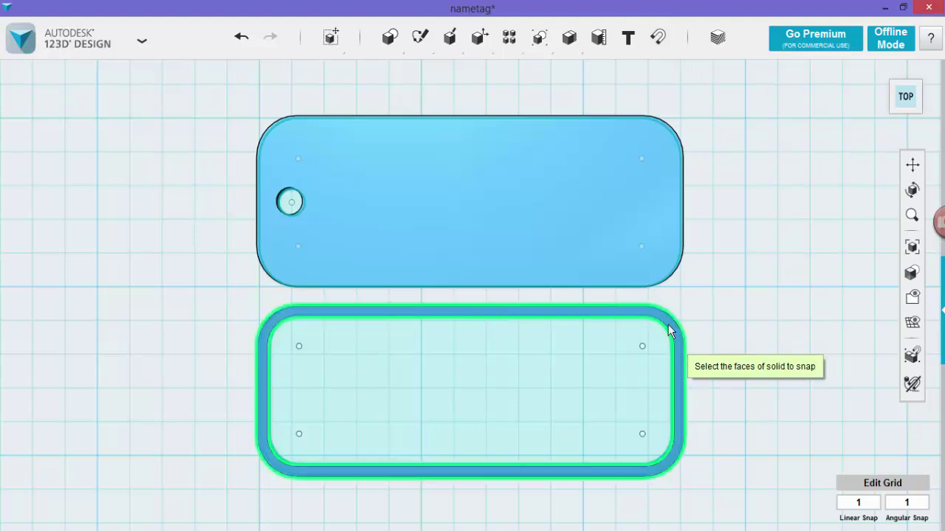
click(576, 203)
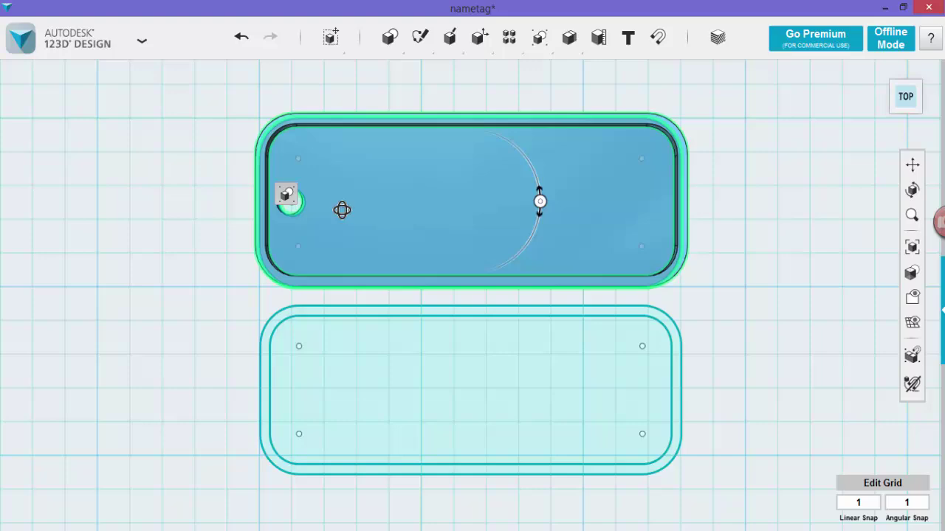
right_drag(344, 209, 345, 163)
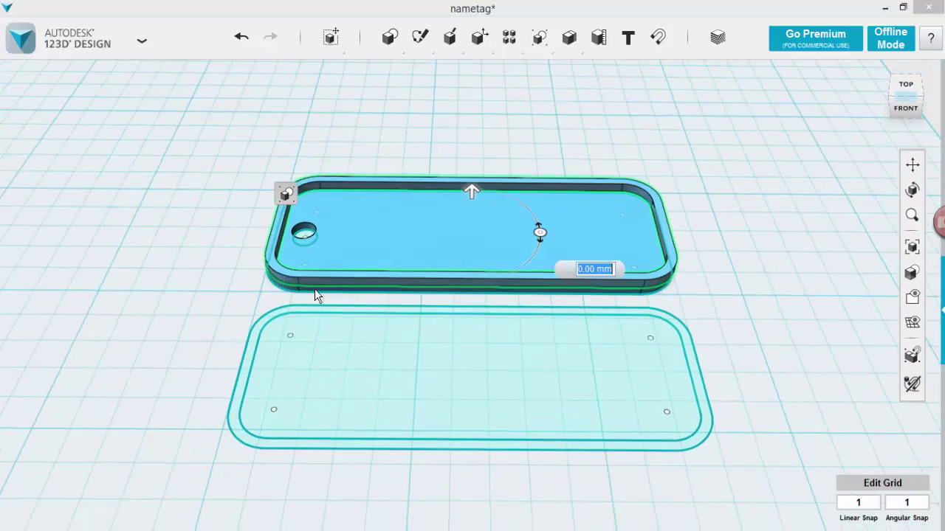
right_drag(699, 254, 704, 303)
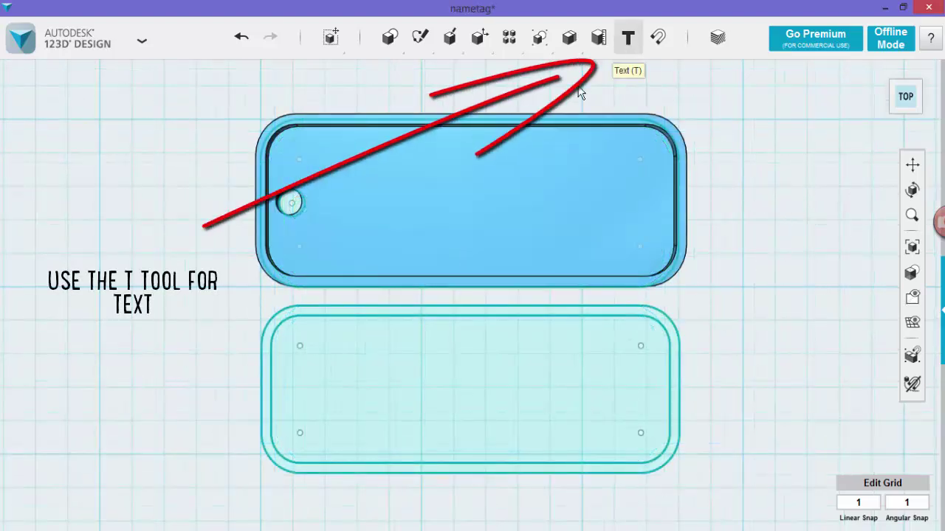
- Add the name text on the plate beside the hole in Calibri Bold, 20 mm tall
click(343, 198)
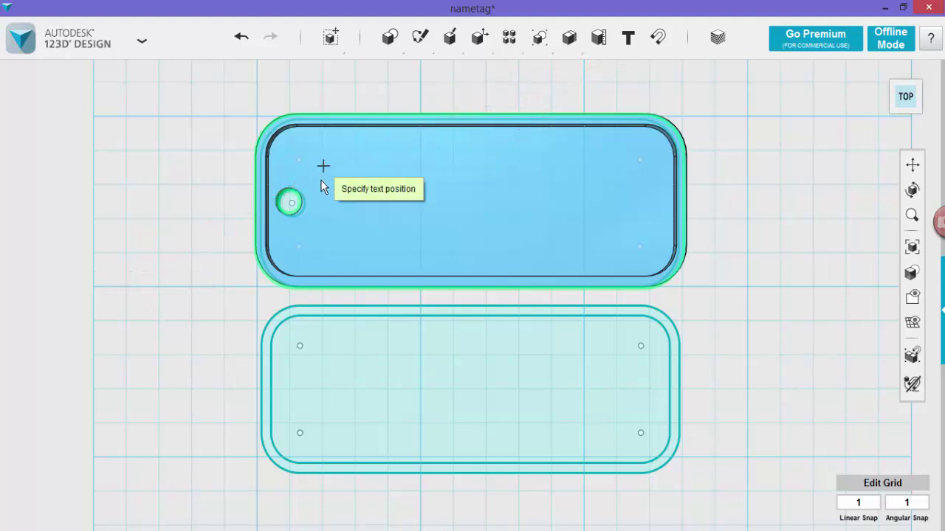
click(321, 202)
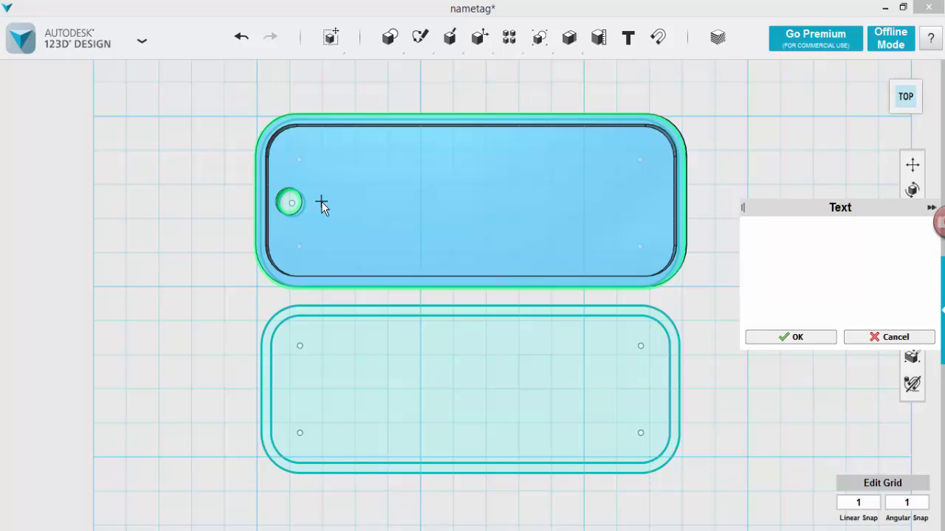
drag(818, 232, 780, 231)
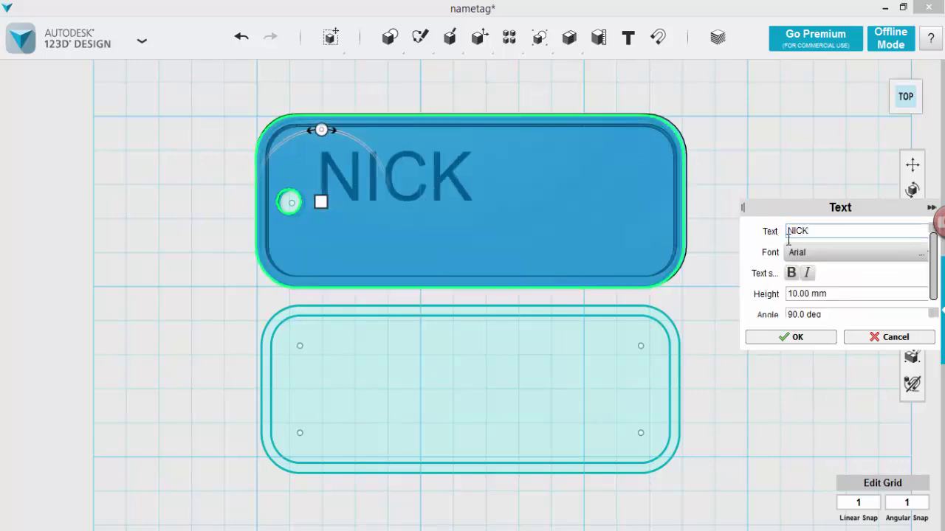
click(820, 252)
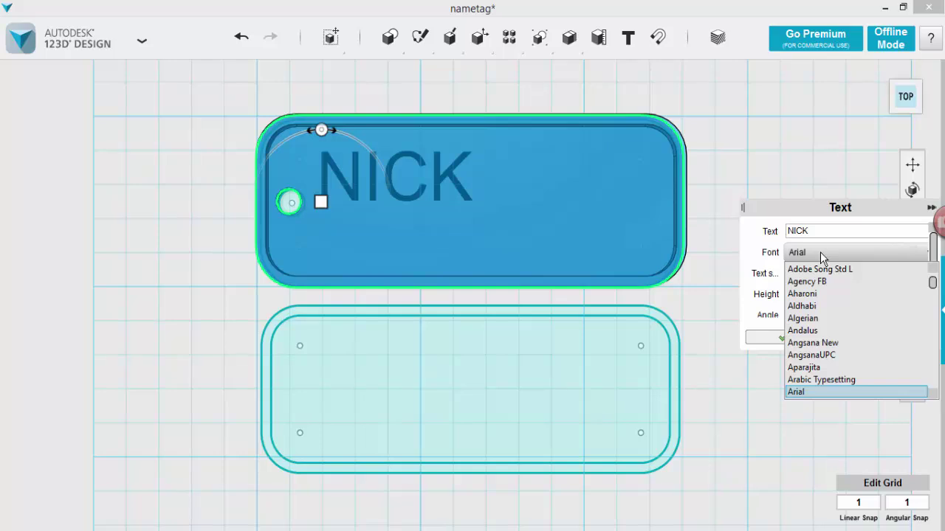
text(c)
key(Return)
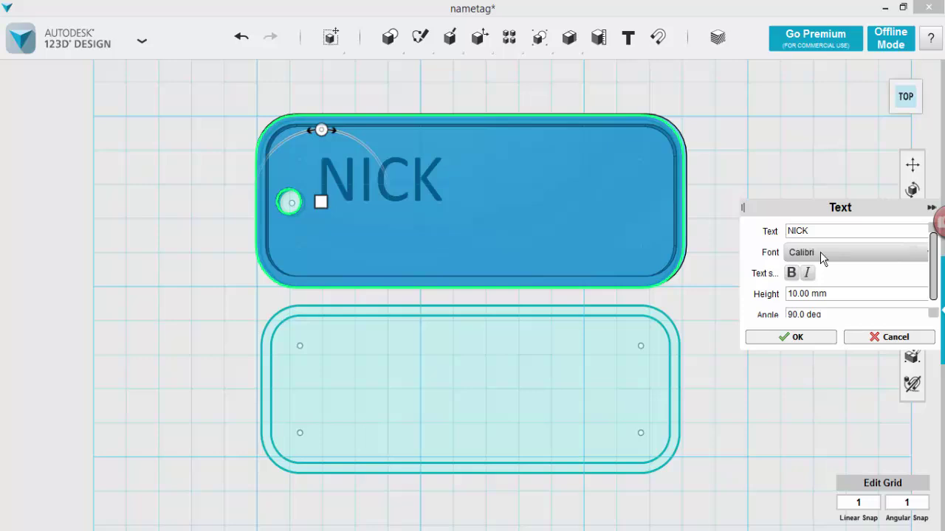
click(791, 273)
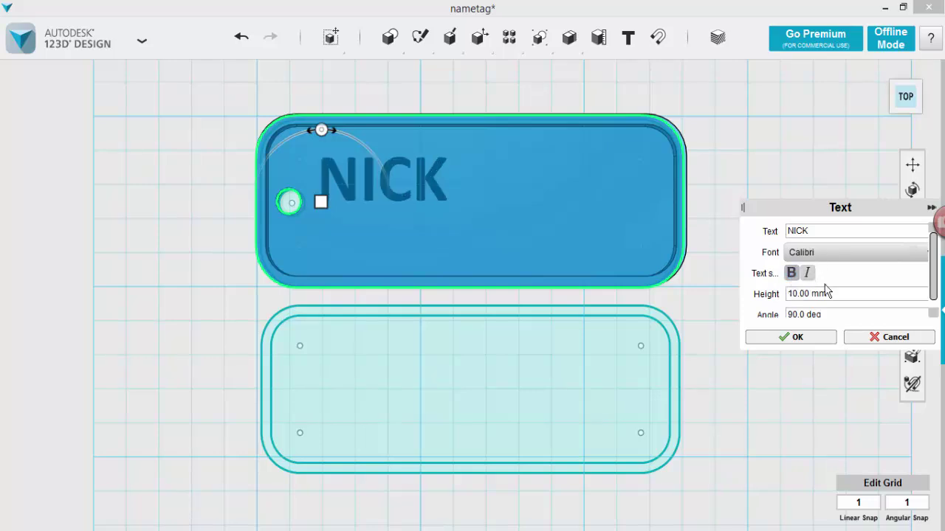
click(796, 295)
key(Return)
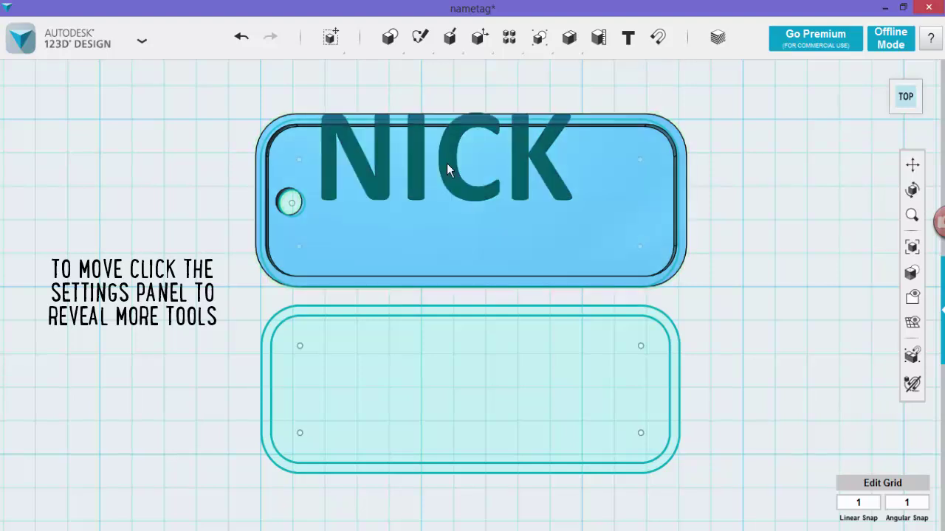
- Move the name lettering to the centre of the plate, right of the hole
click(474, 225)
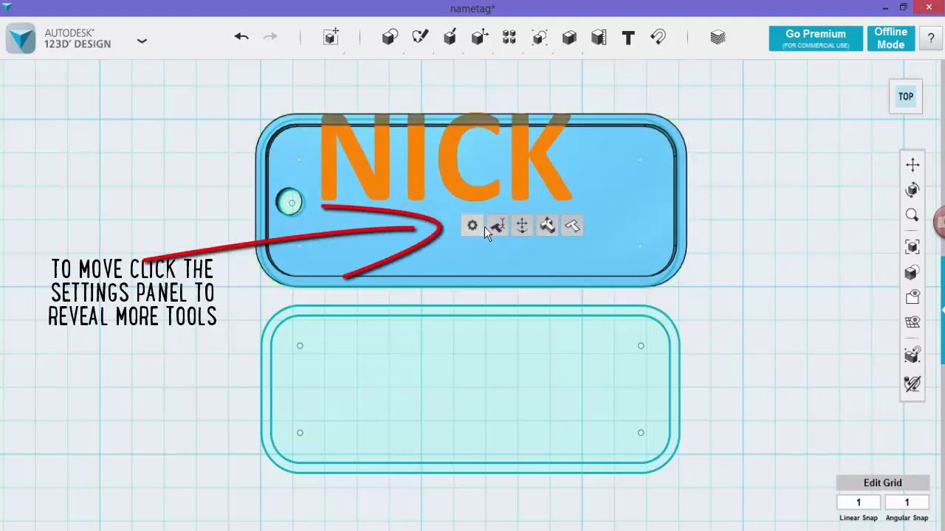
click(526, 225)
drag(450, 136, 464, 172)
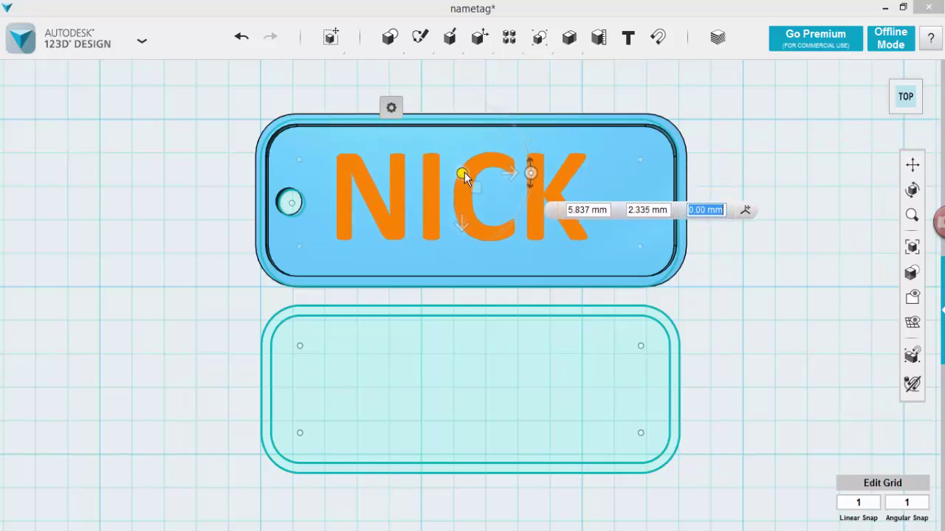
click(763, 182)
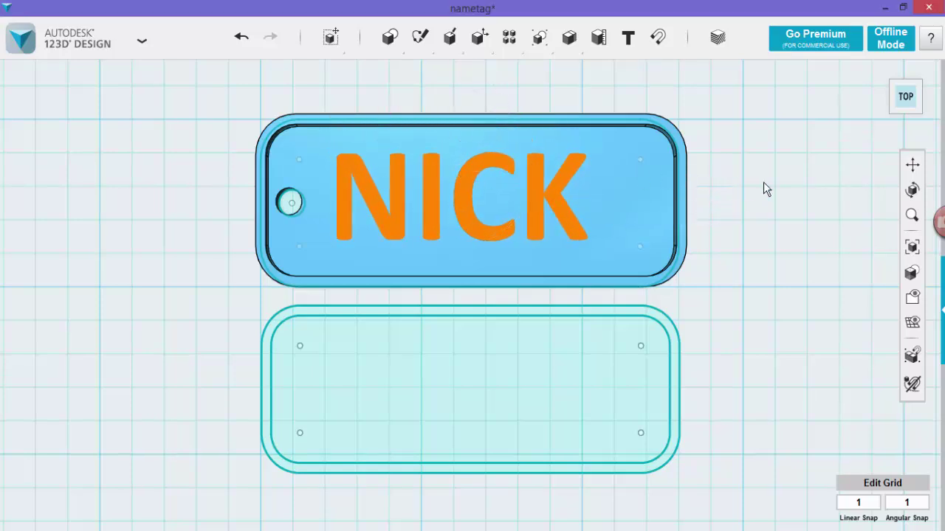
click(464, 194)
- Extrude the name lettering 1.5 mm into raised 3D letters on the rimmed plate
mouse_move(491, 256)
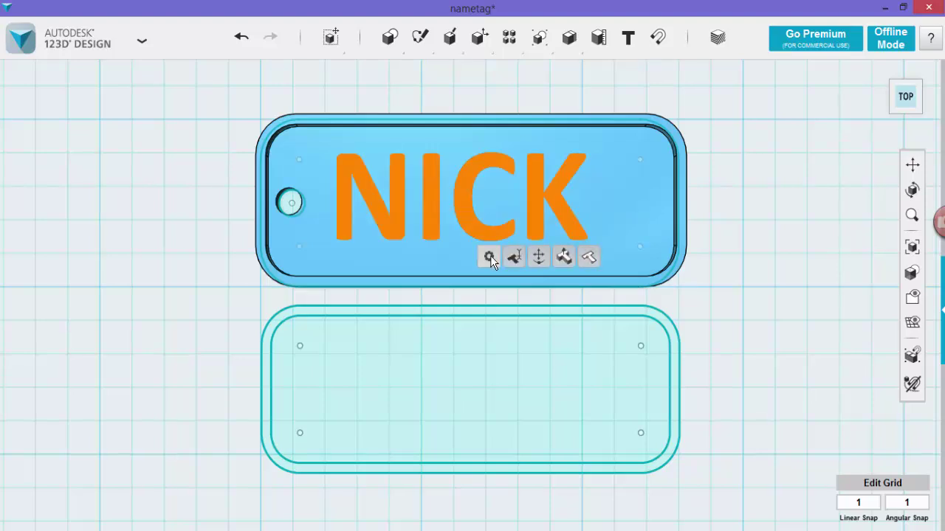
click(563, 256)
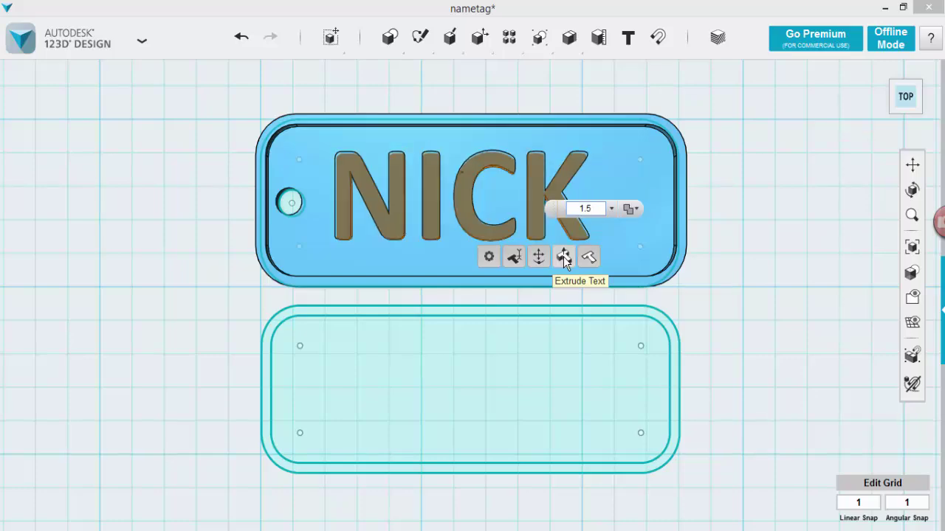
key(Return)
right_drag(772, 225, 751, 179)
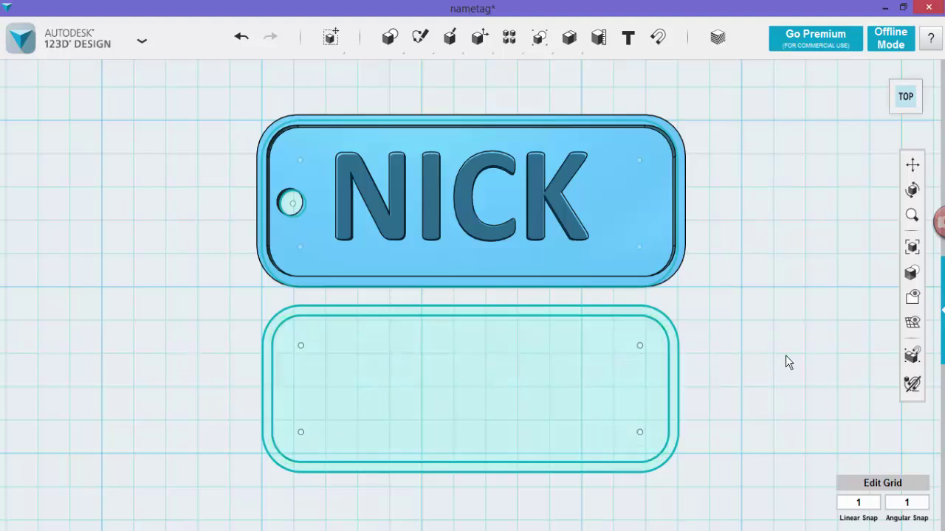
- Hide the leftover sketch outlines on the tag
mouse_move(910, 299)
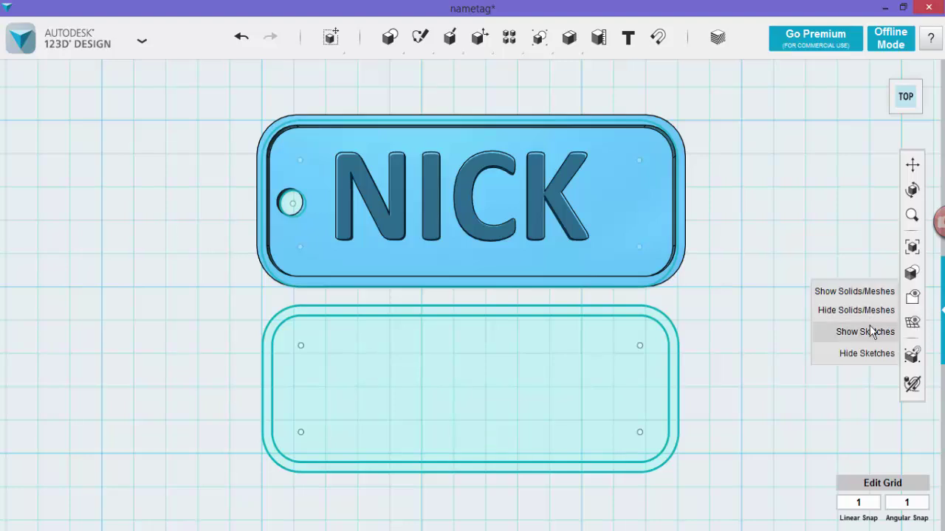
click(868, 353)
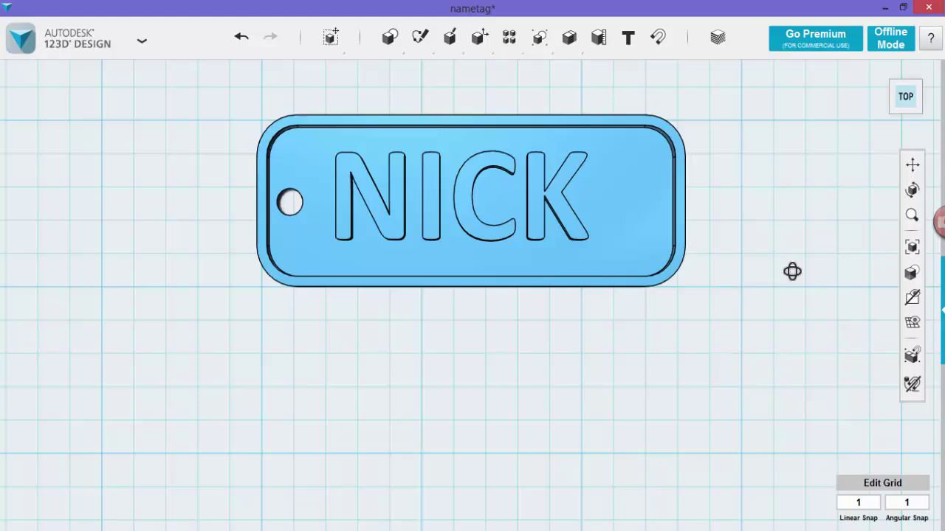
mouse_move(793, 271)
right_down()
mouse_move(763, 207)
mouse_move(788, 211)
mouse_move(796, 284)
right_up()
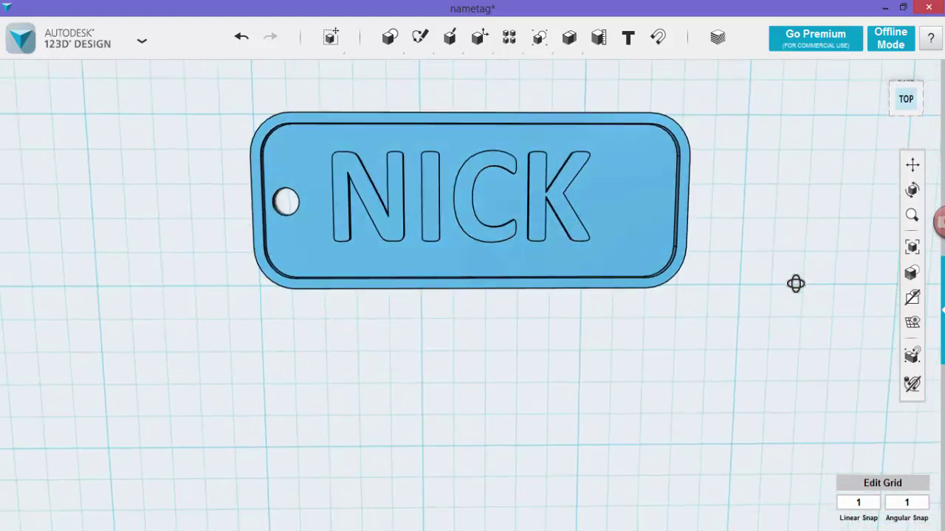
- Export the tag as a Fine-tessellation STL file named nametag
click(142, 42)
mouse_move(73, 229)
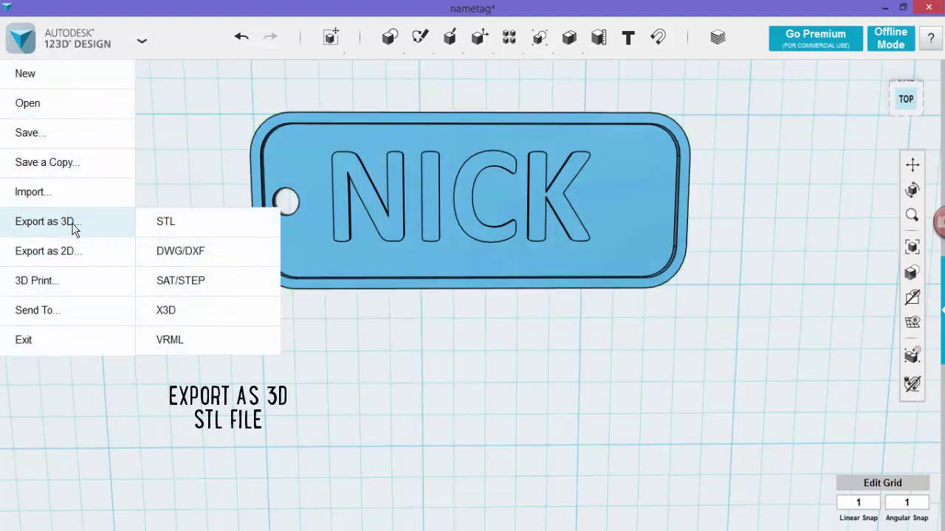
click(163, 225)
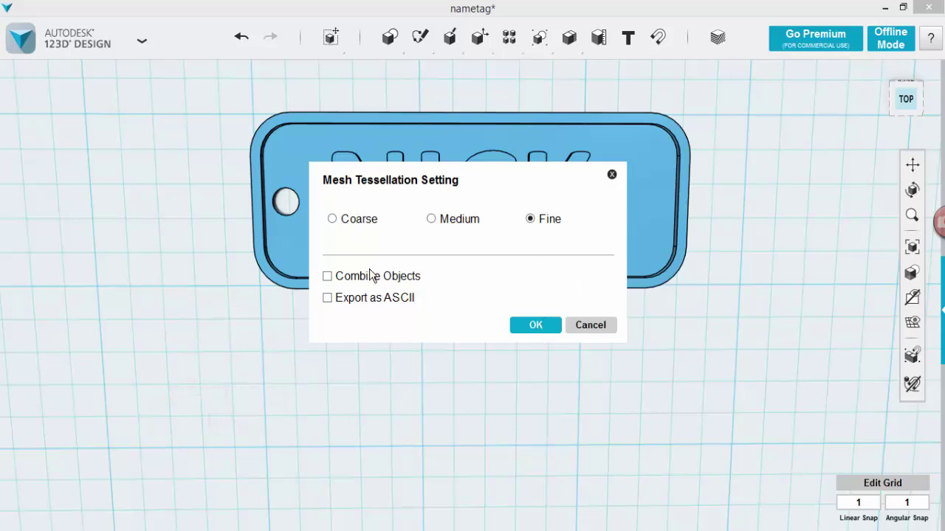
click(533, 325)
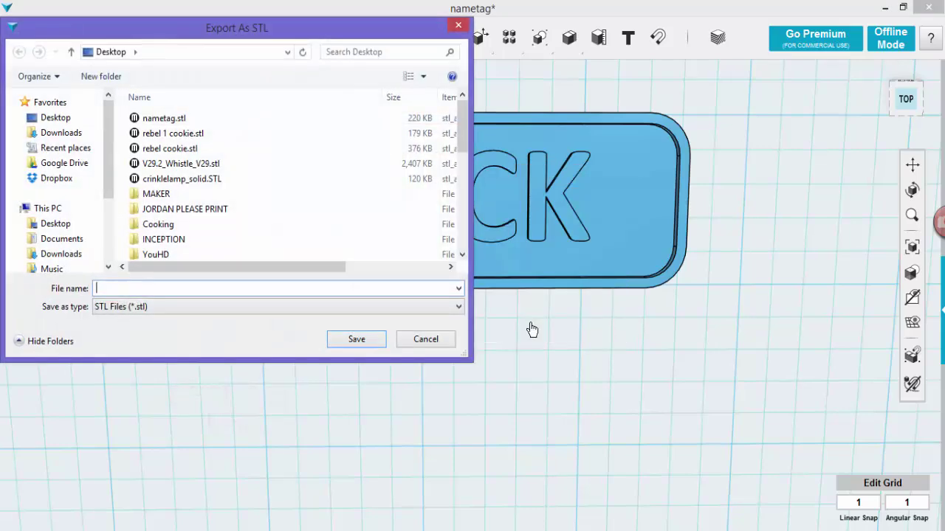
text(nametag)
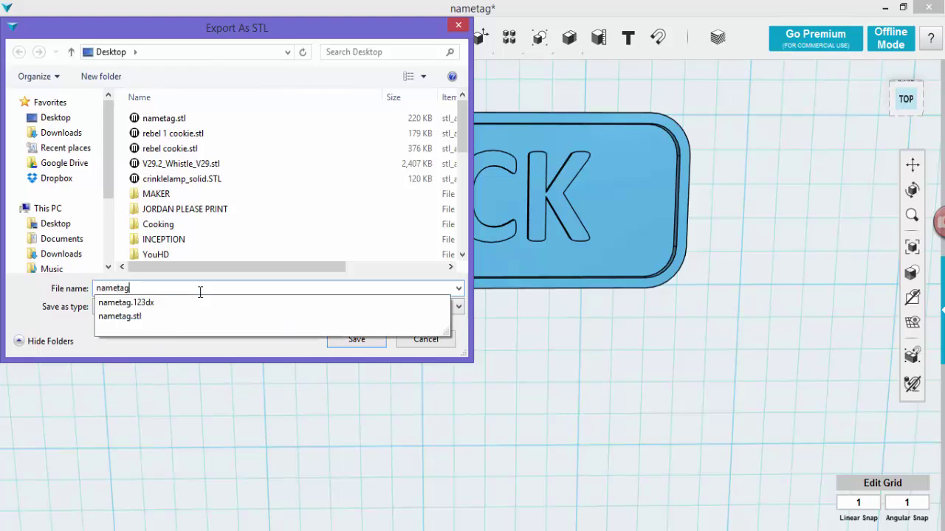
key(Return)
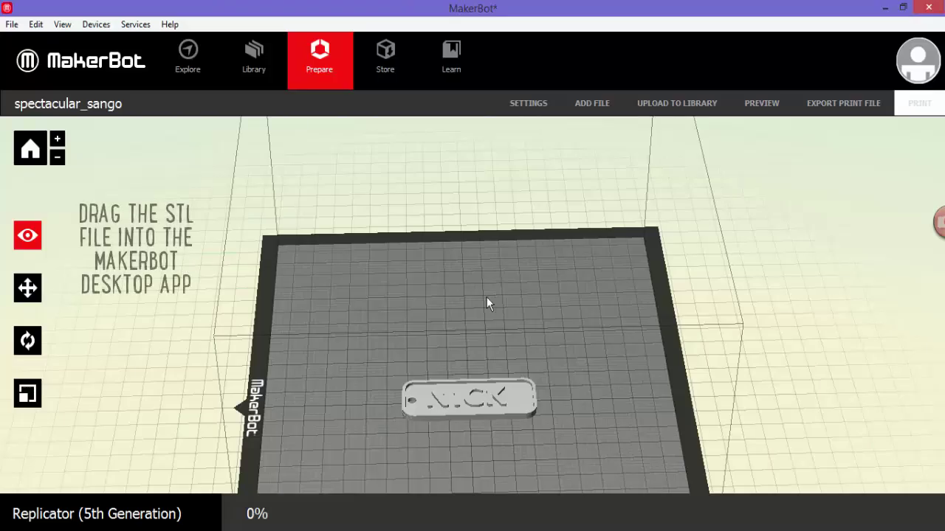
- Orbit the Replicator build plate into perspective and select the loaded name tag model
drag(486, 297, 784, 435)
scroll(499, 404, down, 5)
click(499, 405)
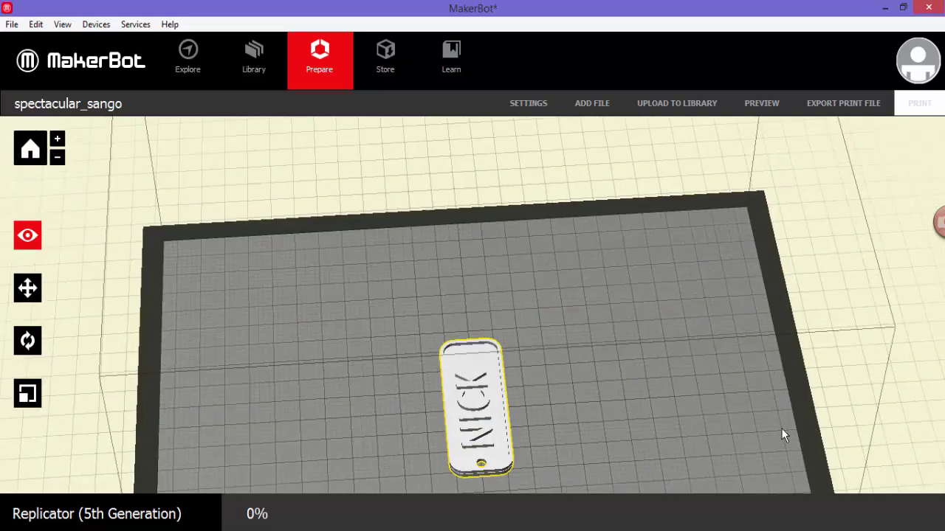